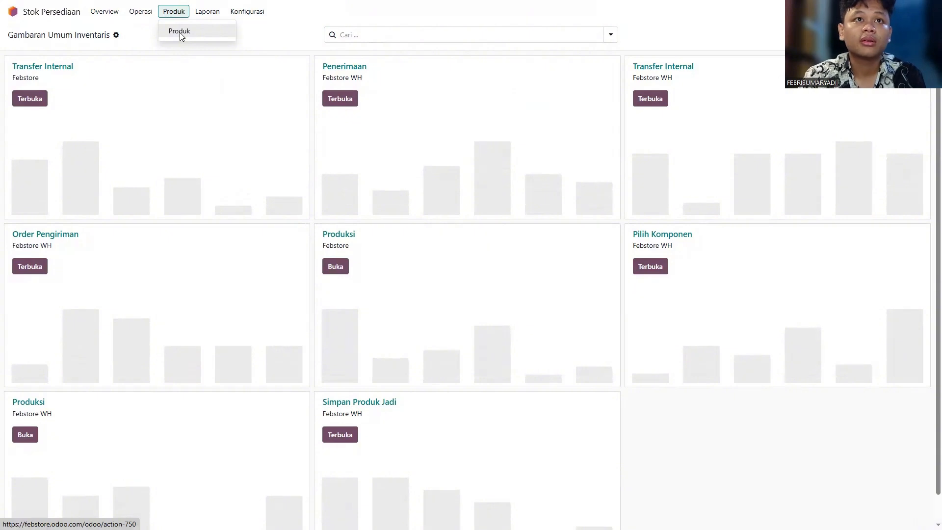
# Step: From Produk > Produk, start a new product and name it 'Vivo Y20 6/128'
pyautogui.click(180, 32)
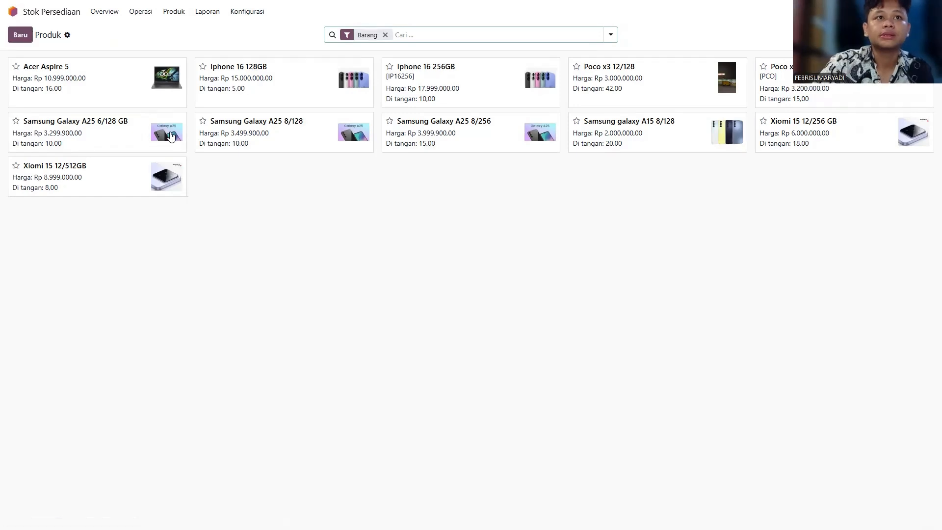
pyautogui.click(20, 36)
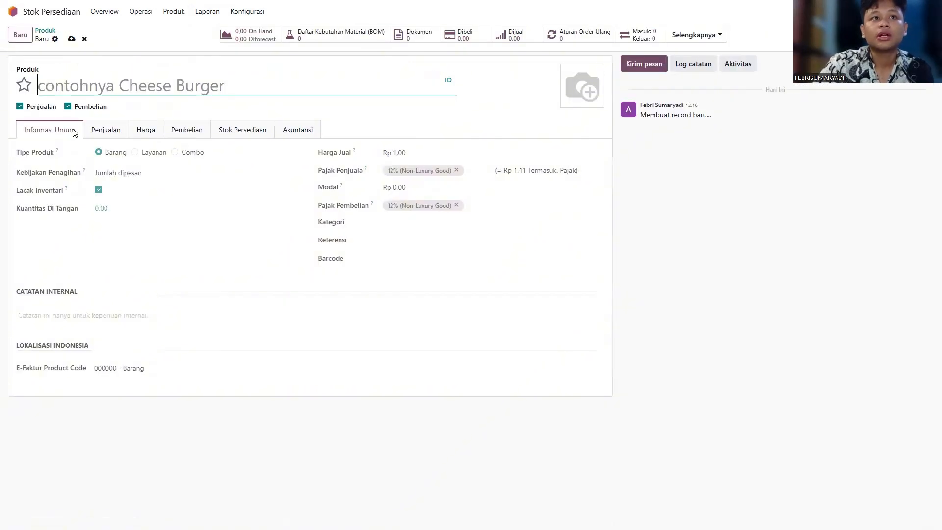
pyautogui.click(88, 80)
pyautogui.write('V')
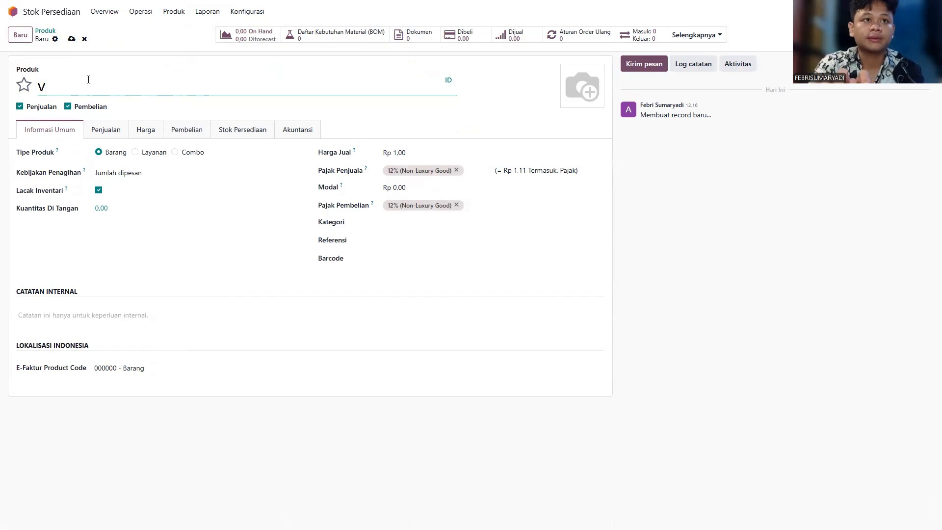
pyautogui.press('BackSpace')
pyautogui.write('V')
pyautogui.press('BackSpace')
pyautogui.write('V')
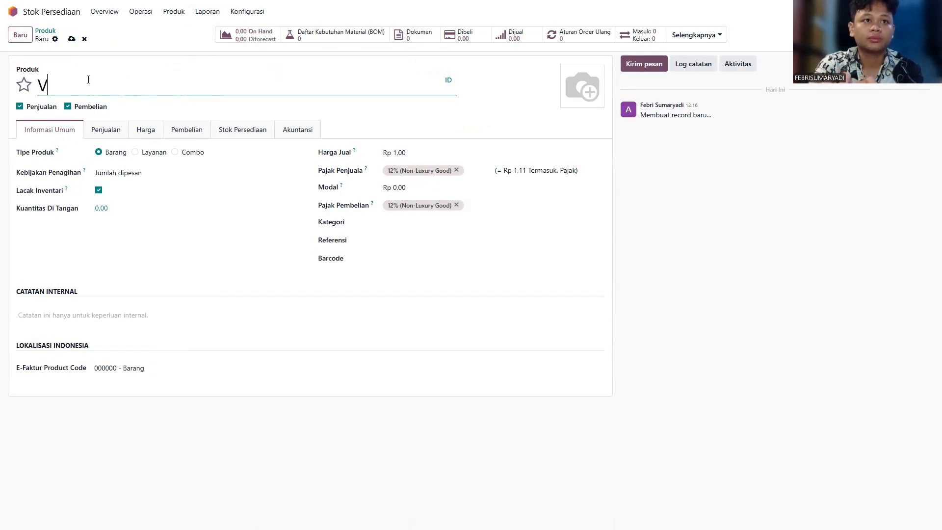
pyautogui.write('ivo Y')
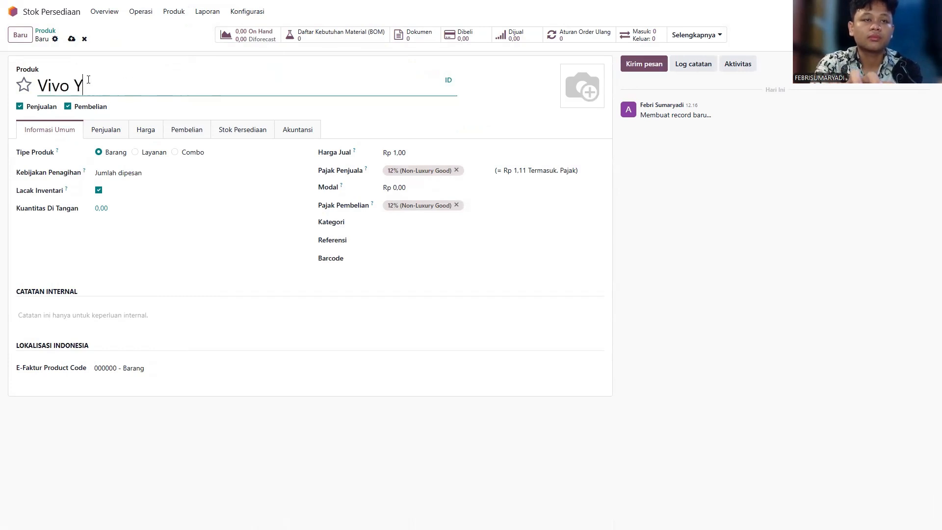
pyautogui.write('20 12')
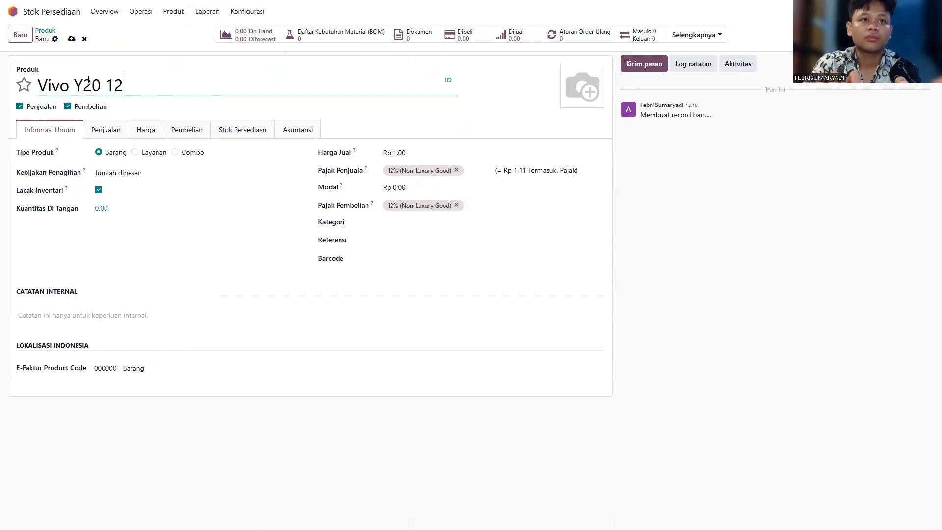
pyautogui.press('BackSpace')
pyautogui.press('BackSpace')
pyautogui.write('6')
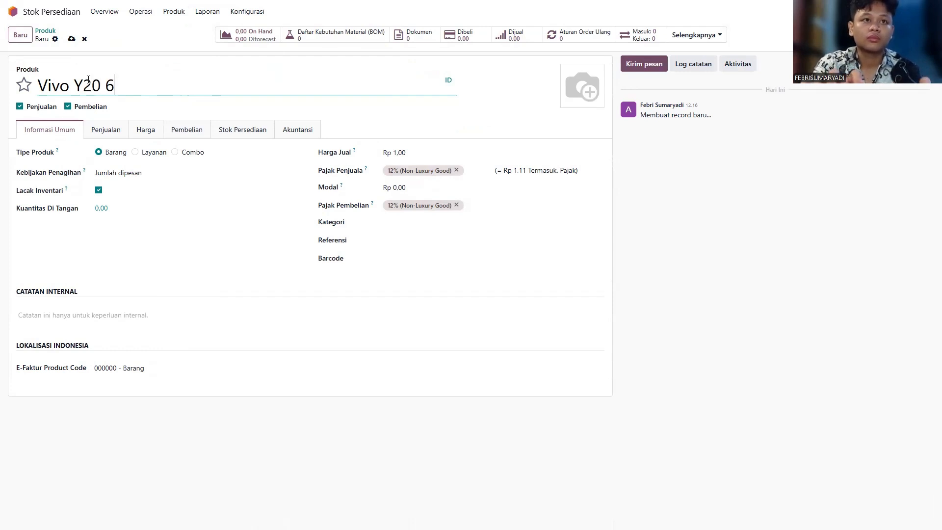
pyautogui.write('/122')
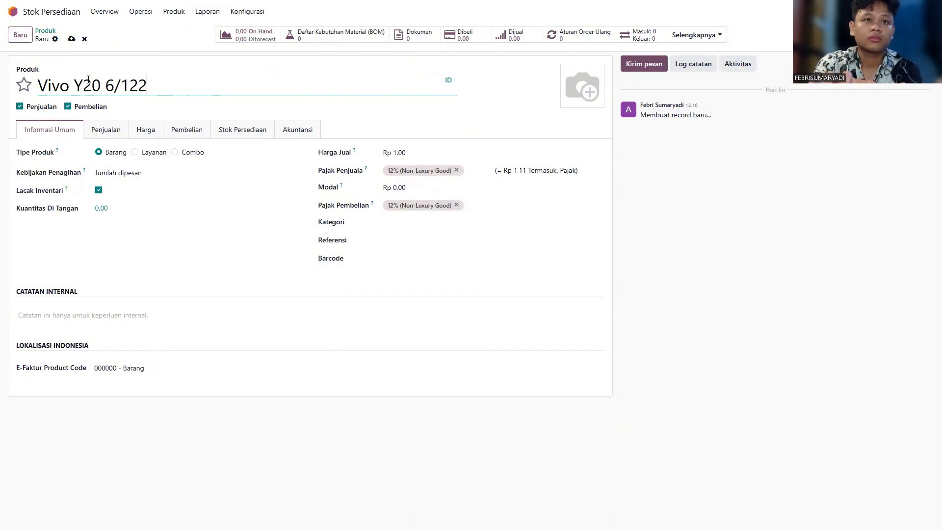
pyautogui.press('BackSpace')
pyautogui.write('8')
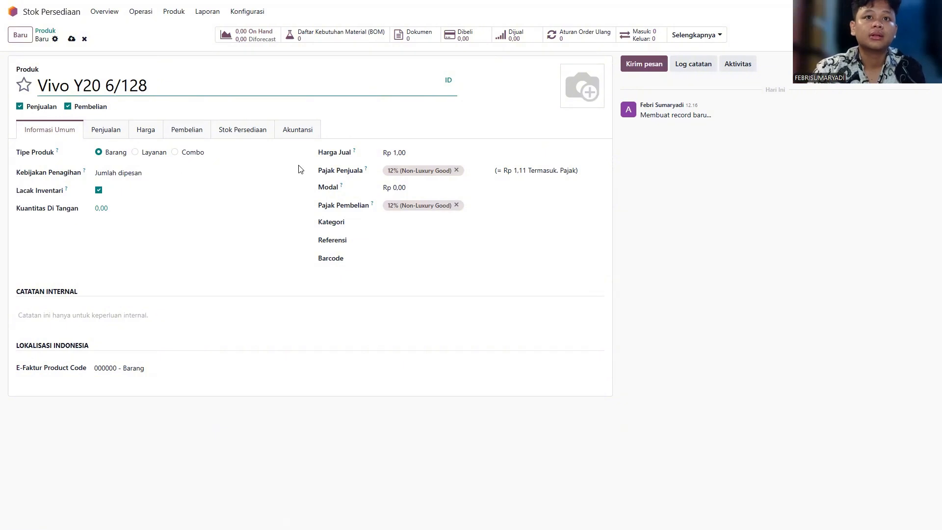
# Step: Set the sales price to Rp 2.500.000 and the cost to Rp 1.000.000
pyautogui.click(429, 152)
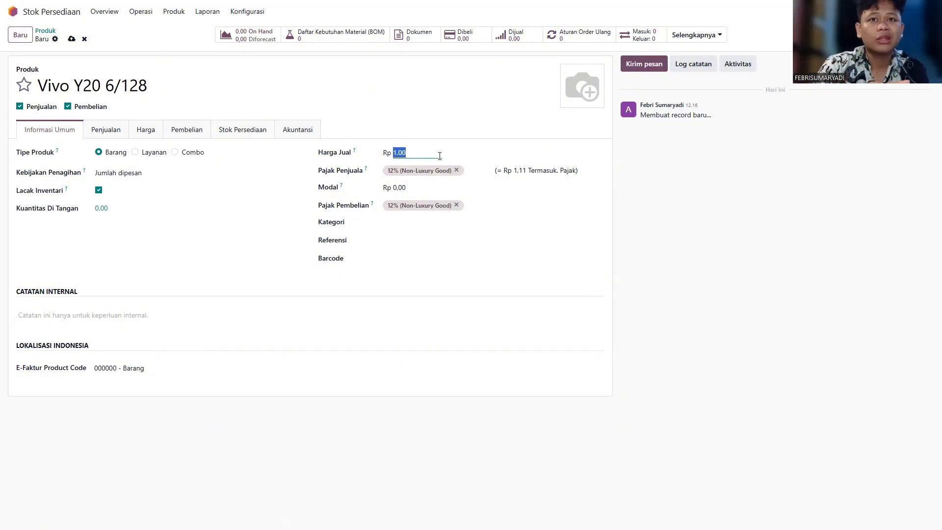
pyautogui.write('2')
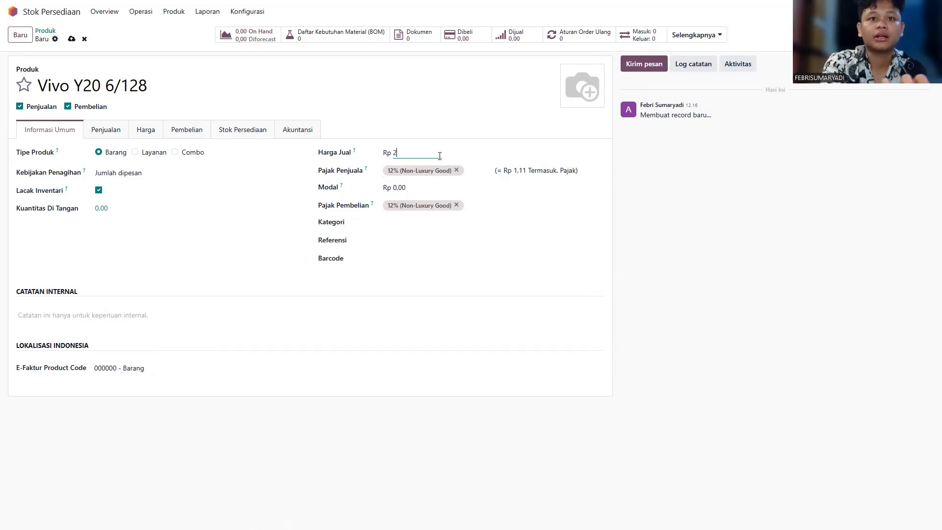
pyautogui.write('5000000')
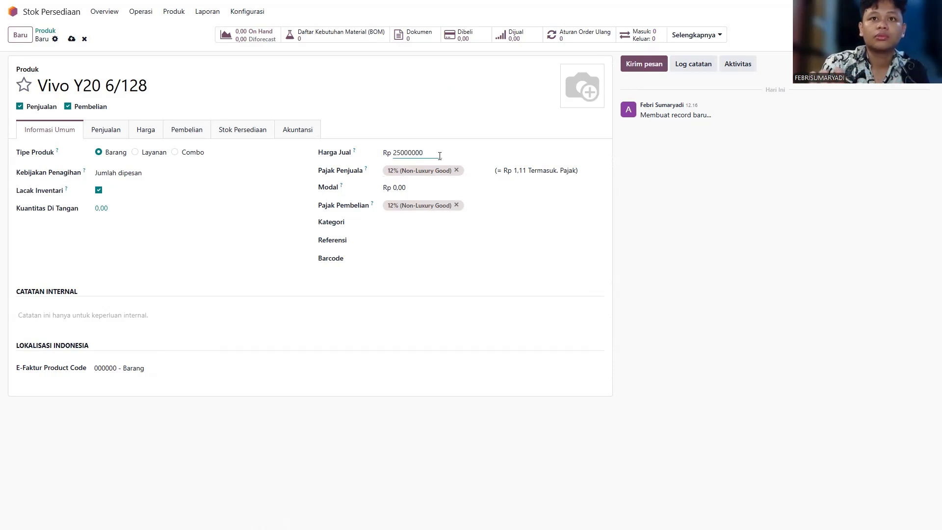
pyautogui.press('Return')
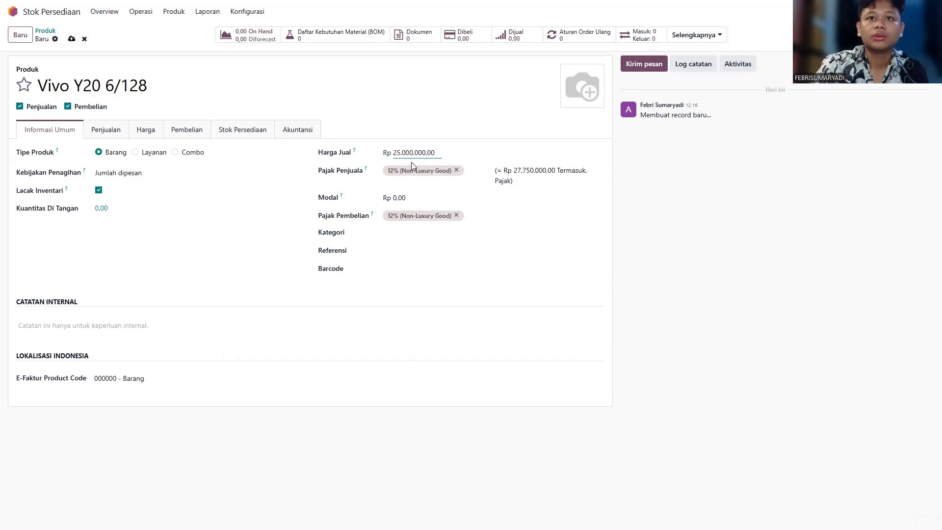
pyautogui.moveTo(397, 152); pyautogui.dragTo(399, 152)
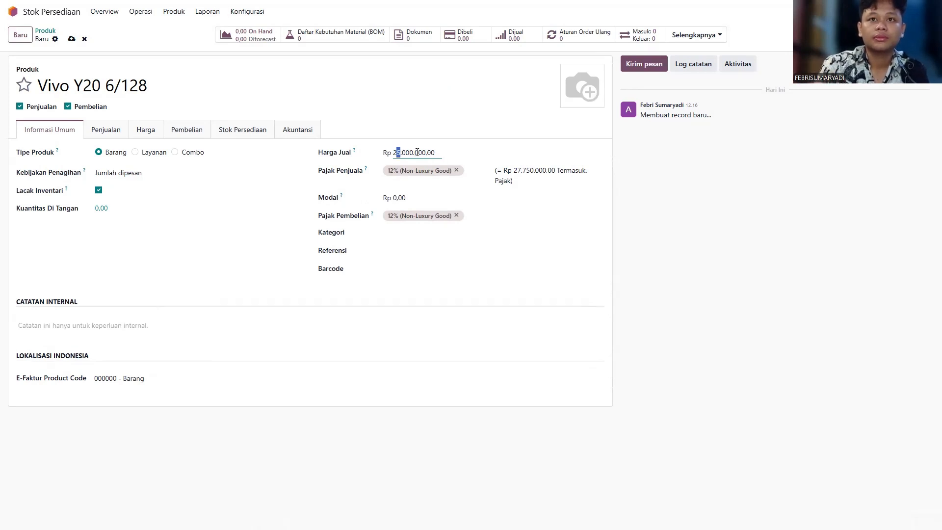
pyautogui.press('Right')
pyautogui.press('Right')
pyautogui.press('BackSpace')
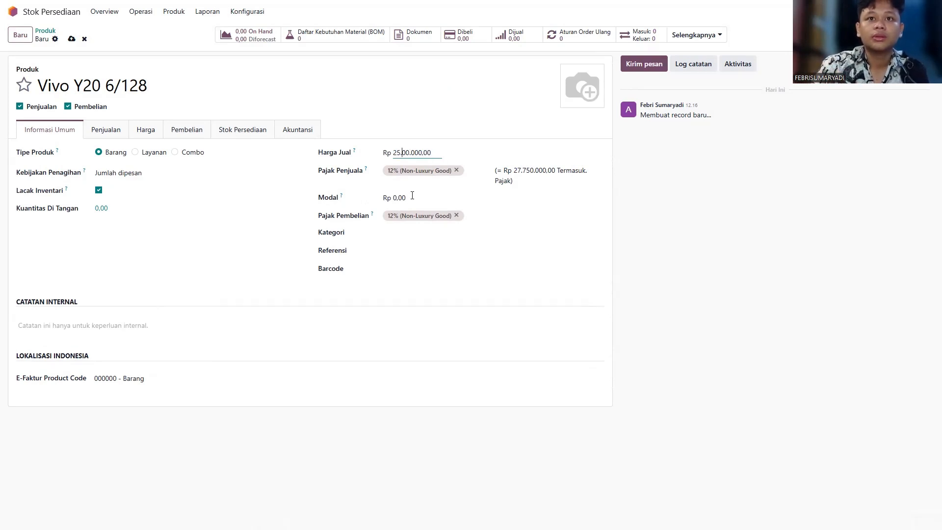
pyautogui.click(412, 195)
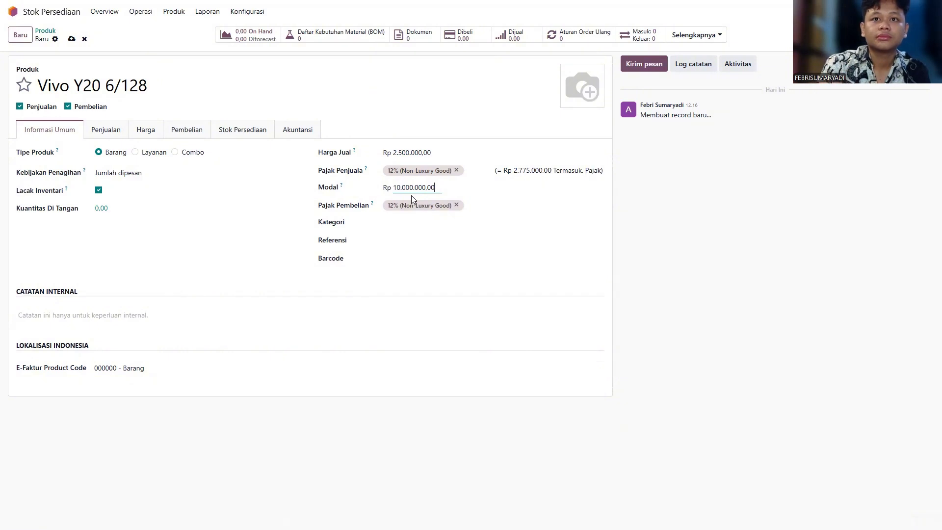
pyautogui.press('BackSpace')
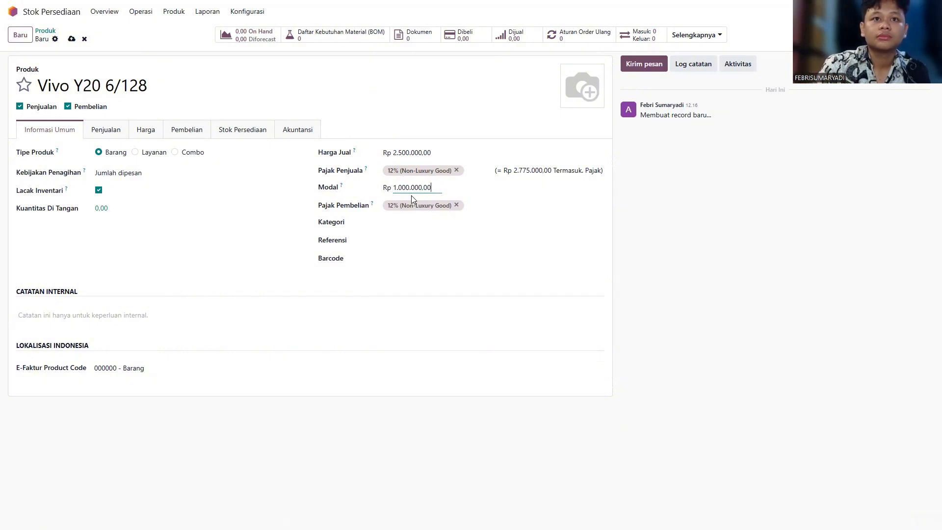
# Step: Set the product category to Android and the internal reference to VY20
pyautogui.click(414, 220)
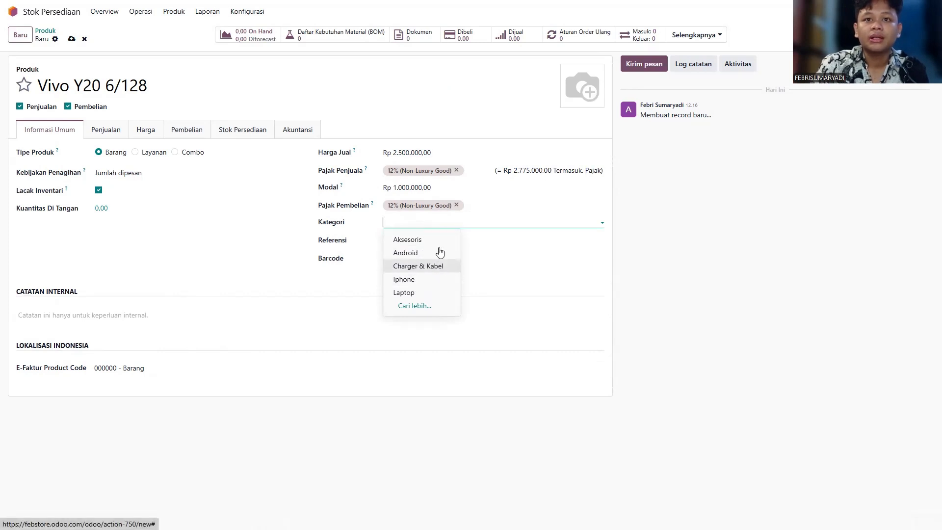
pyautogui.click(411, 253)
pyautogui.click(405, 240)
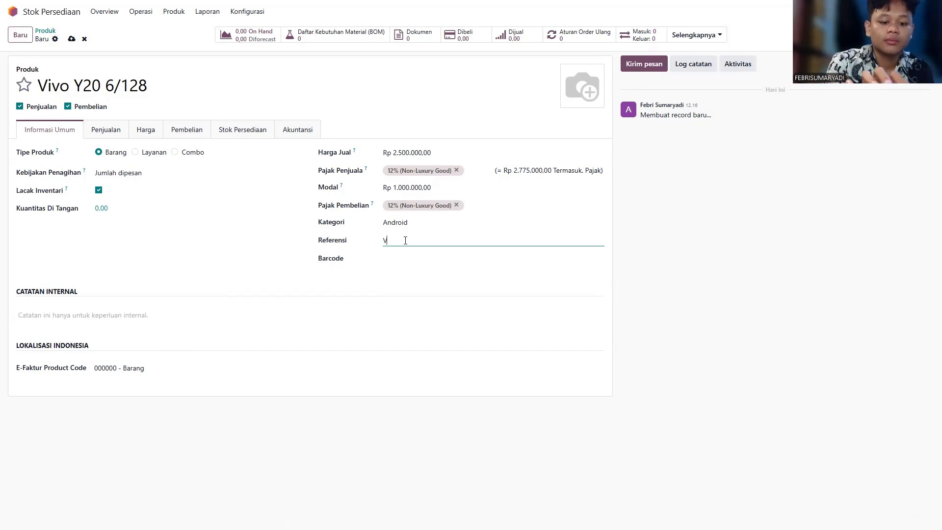
pyautogui.write('Y20')
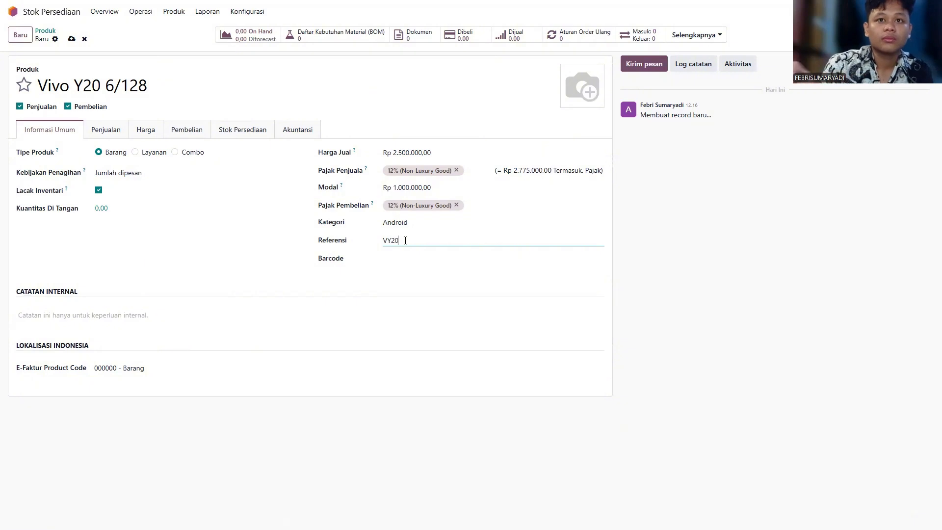
pyautogui.click(109, 243)
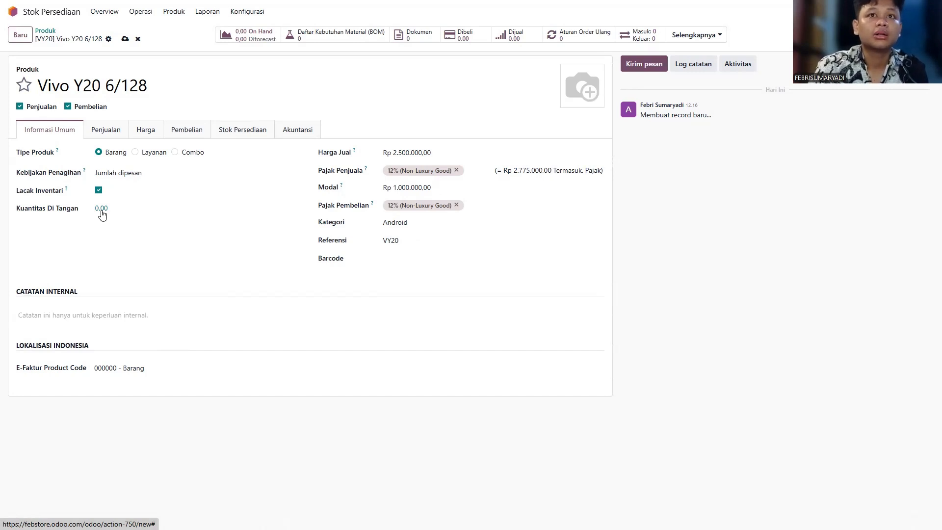
# Step: Add and save a 10-unit on-hand quantity line at WH/Febstore/Stock for Vivo Y20 6/128
pyautogui.click(102, 210)
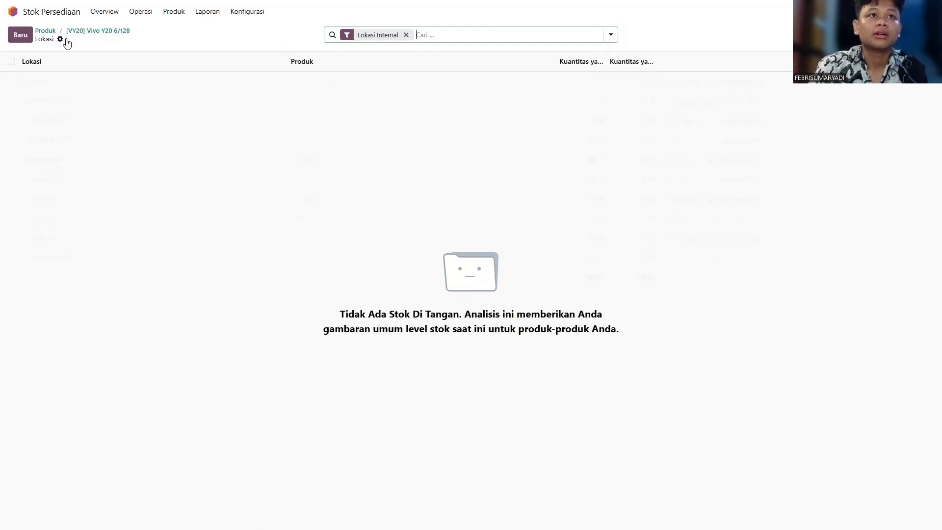
pyautogui.click(19, 35)
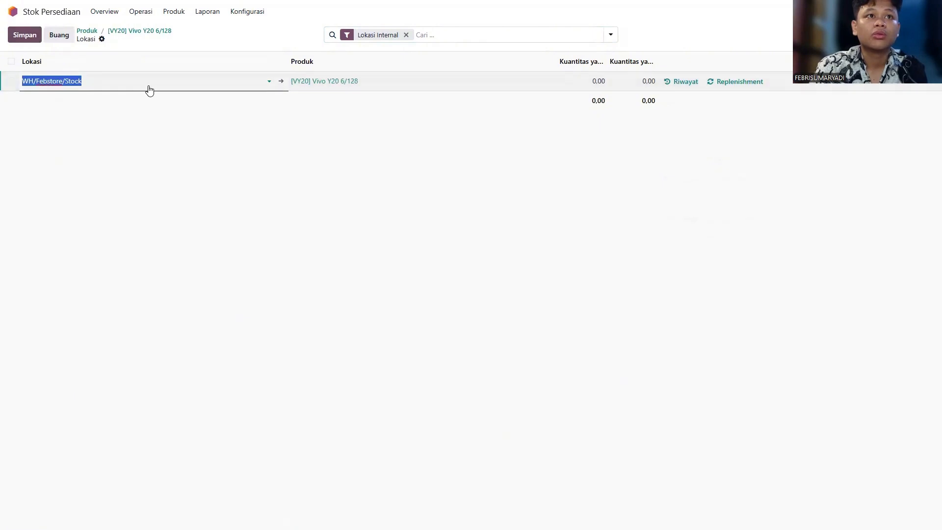
pyautogui.press('Tab')
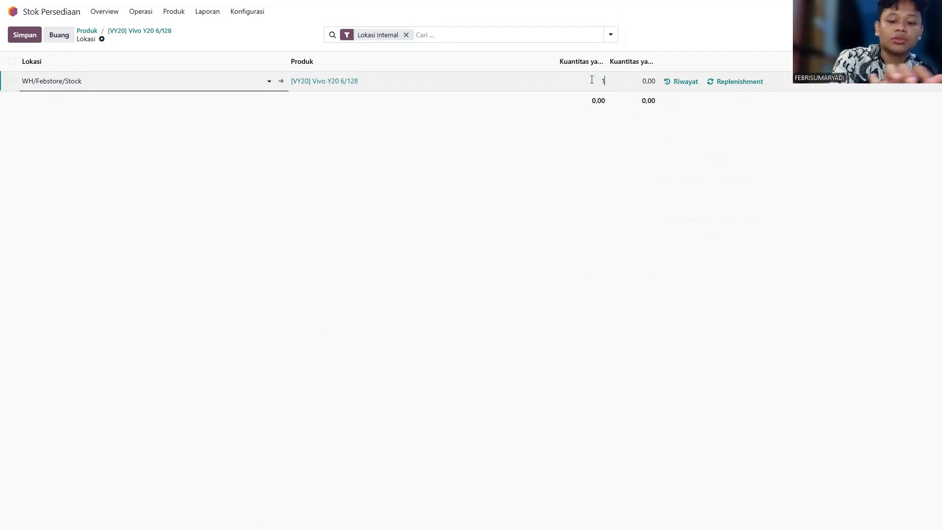
pyautogui.write('10')
pyautogui.click(589, 199)
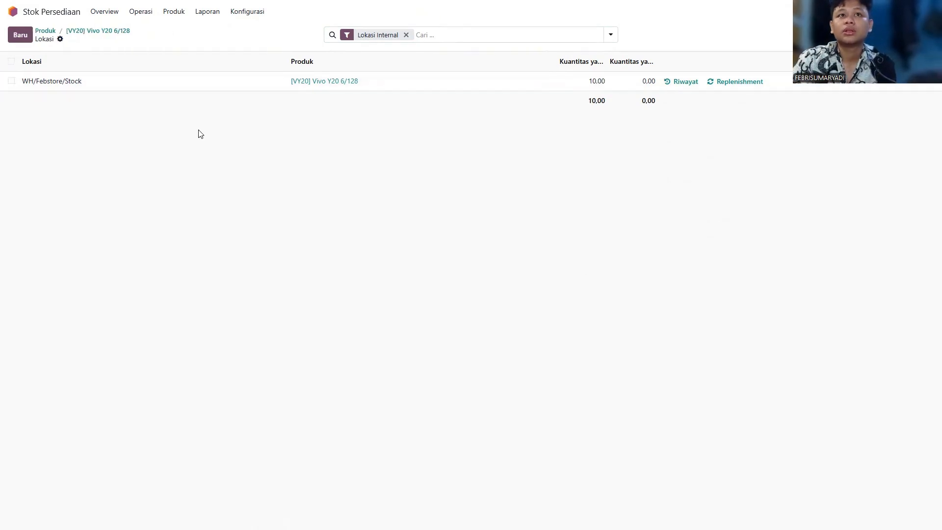
# Step: Check the Vivo Y20 6/128 card in the product catalogue, then return to the home menu
pyautogui.click(171, 14)
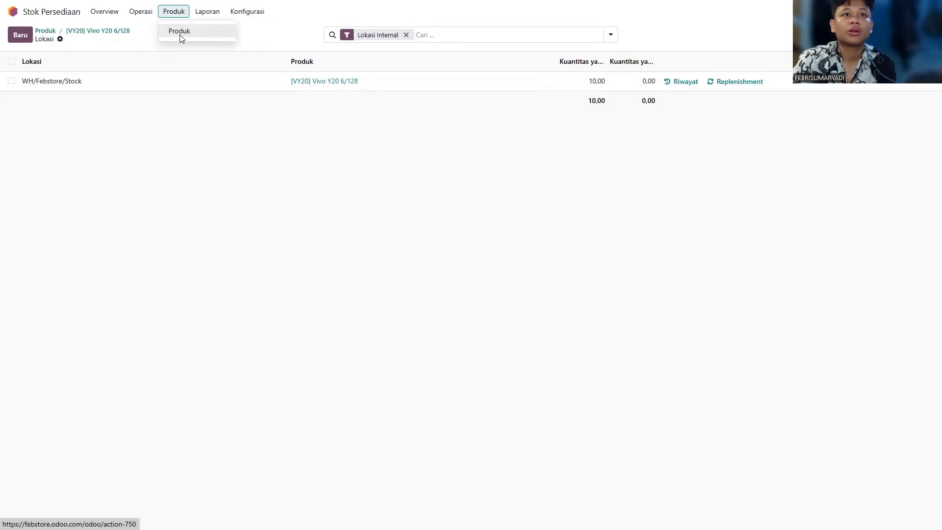
pyautogui.click(180, 35)
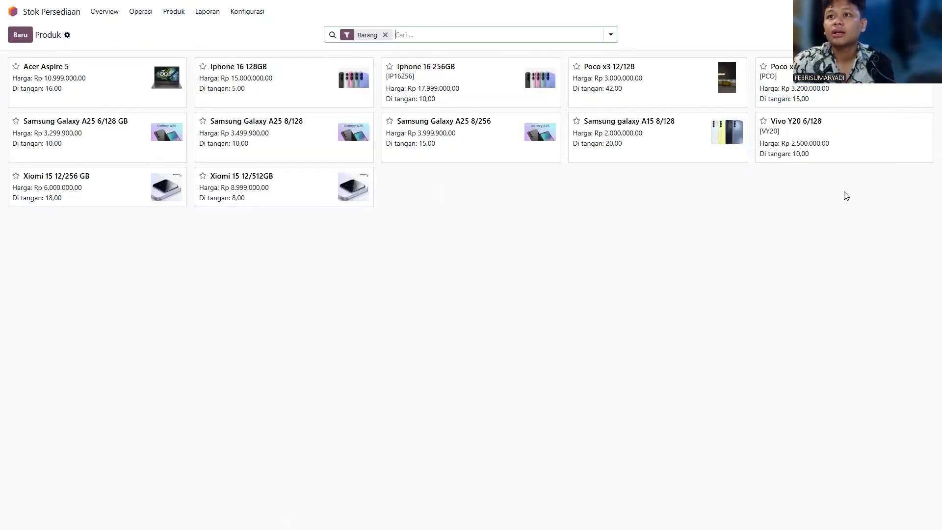
pyautogui.click(771, 168)
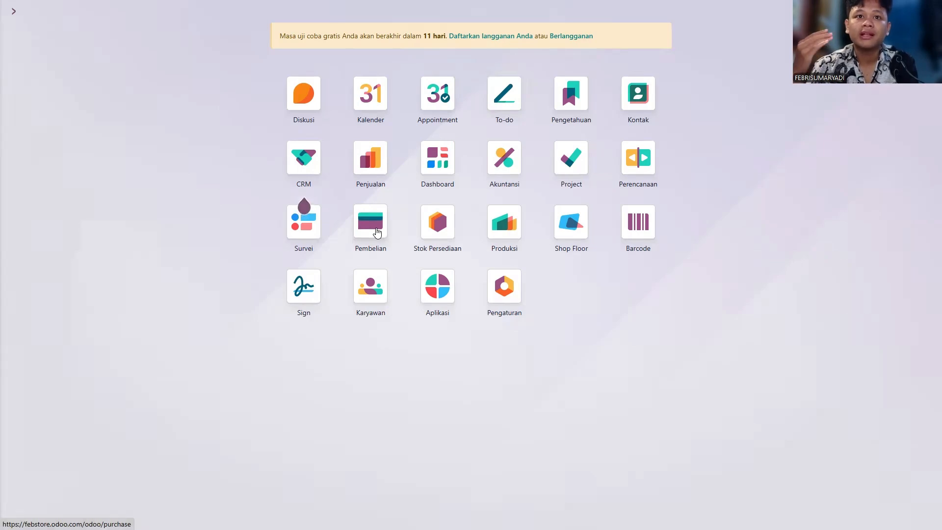
# Step: Start a new request for quotation in the Purchase app and open the supplier choices
pyautogui.click(376, 233)
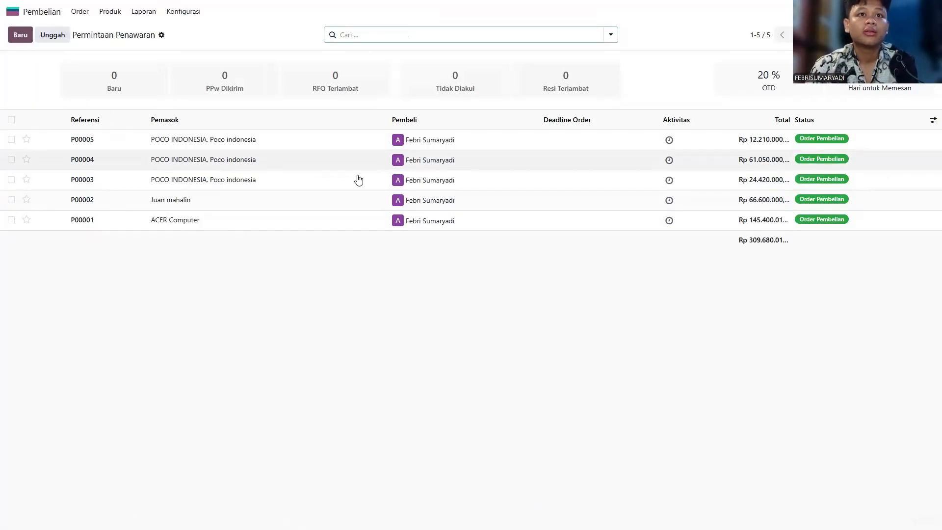
pyautogui.click(20, 35)
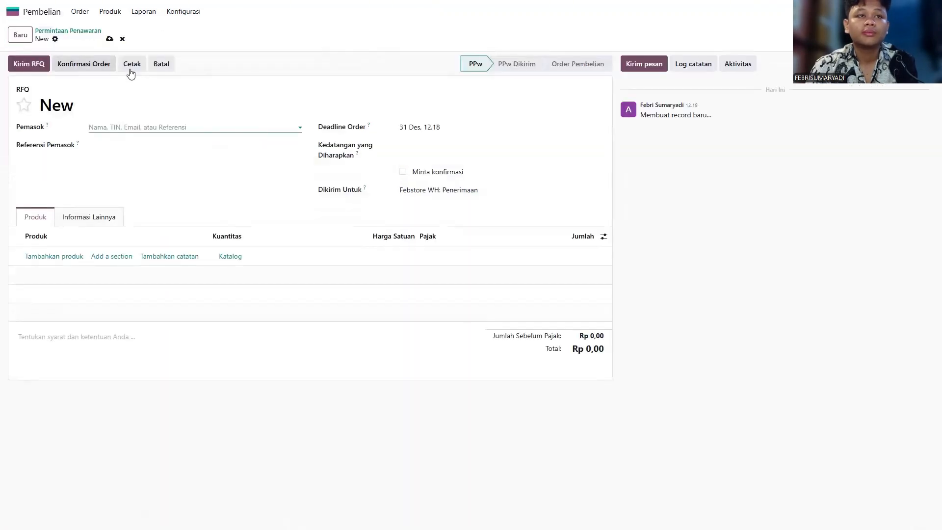
pyautogui.click(172, 127)
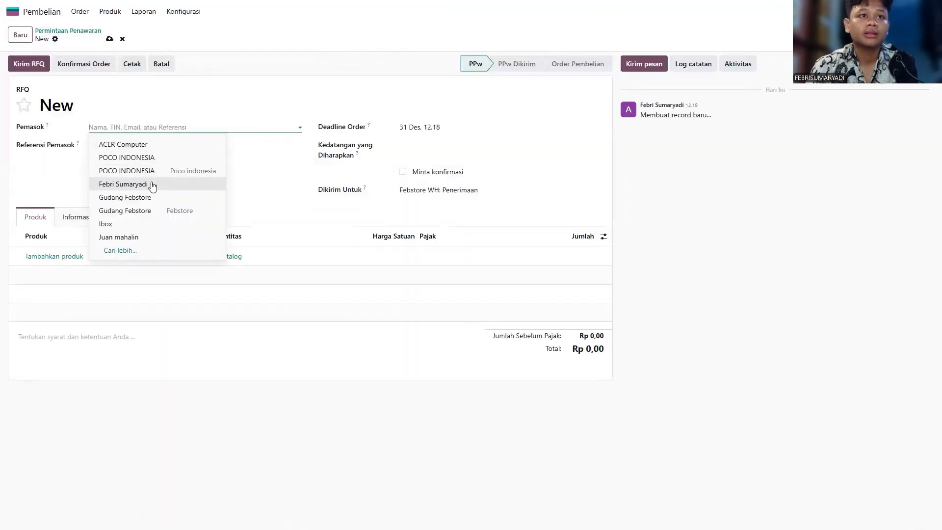
pyautogui.click(248, 164)
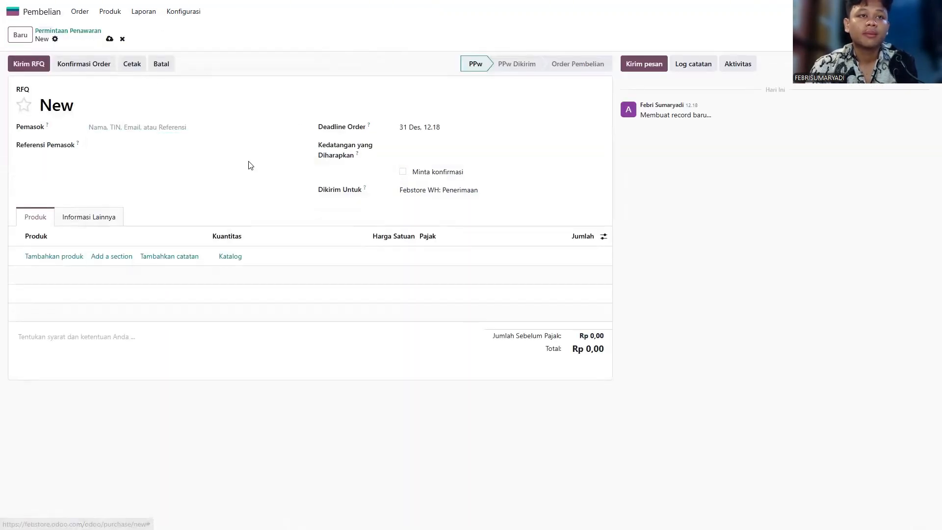
pyautogui.click(204, 126)
pyautogui.press('Escape')
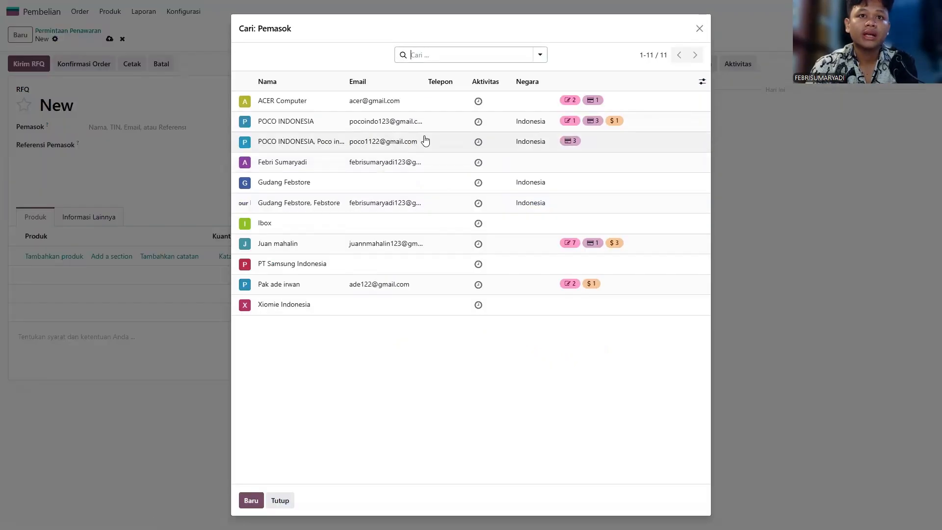
# Step: Create a new company supplier named 'PT VIVO INDONESIA'
pyautogui.click(251, 501)
pyautogui.click(351, 165)
pyautogui.click(349, 141)
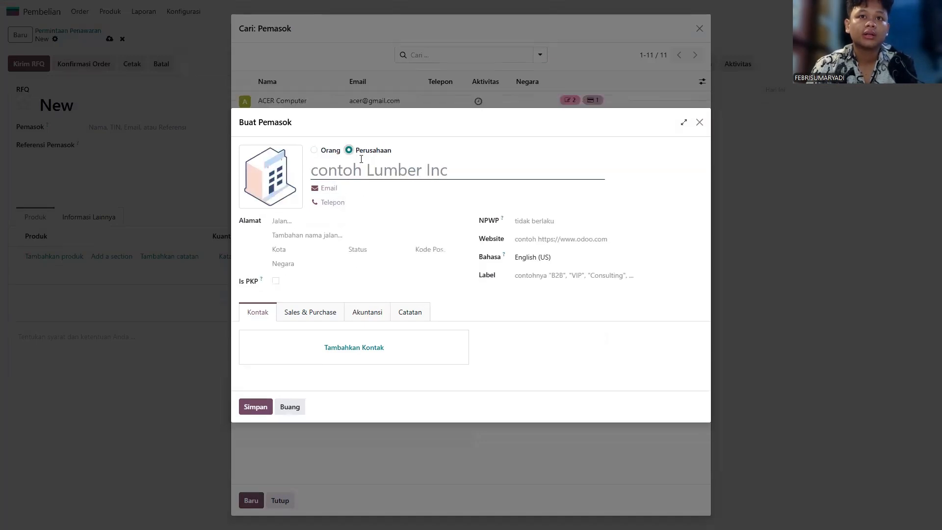
pyautogui.write('V')
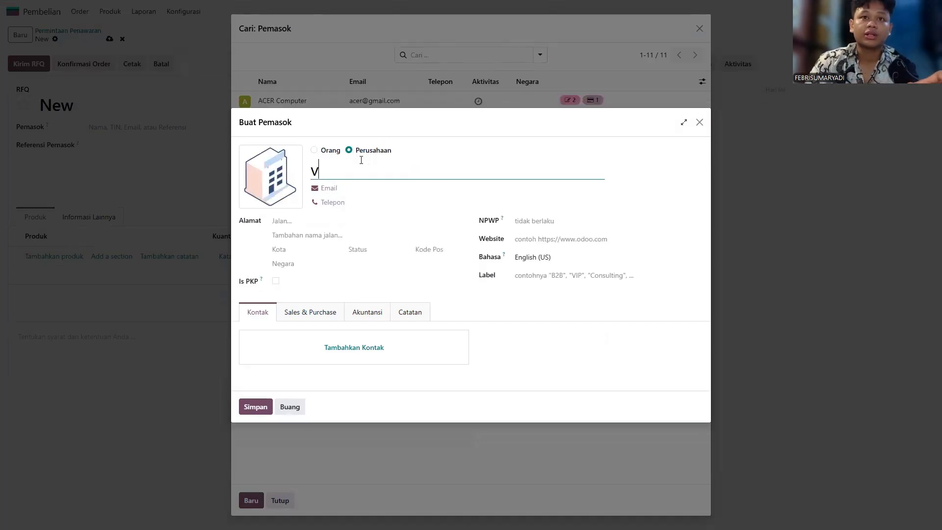
pyautogui.press('BackSpace')
pyautogui.write('VI')
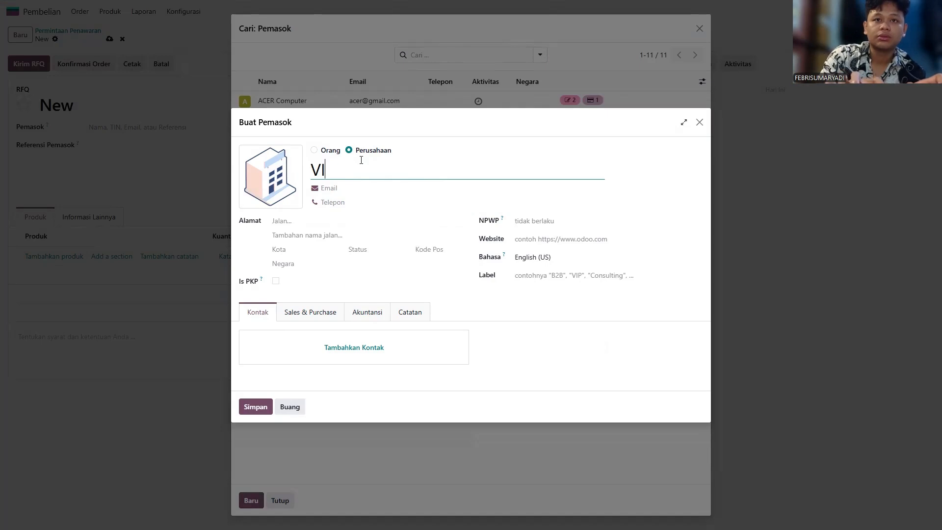
pyautogui.write('VO ')
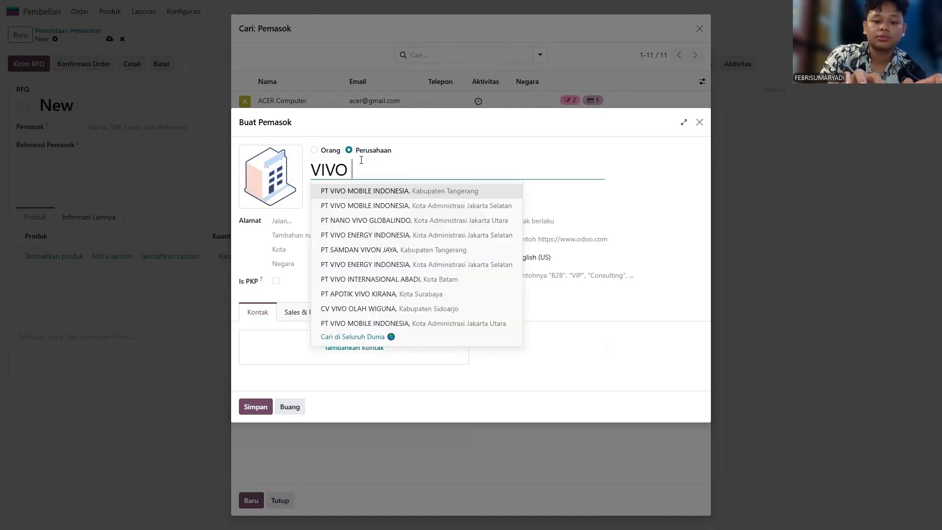
pyautogui.write('INDONESAI')
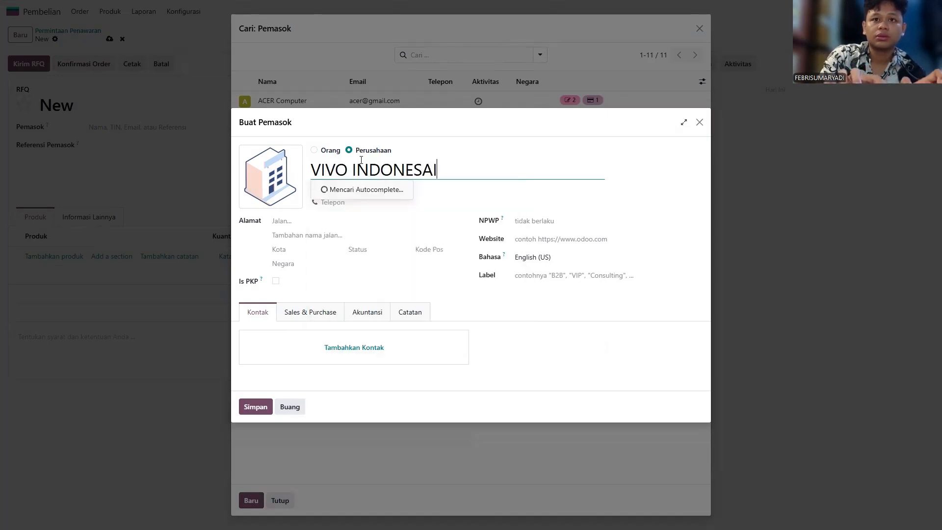
pyautogui.press('Left')
pyautogui.press('BackSpace')
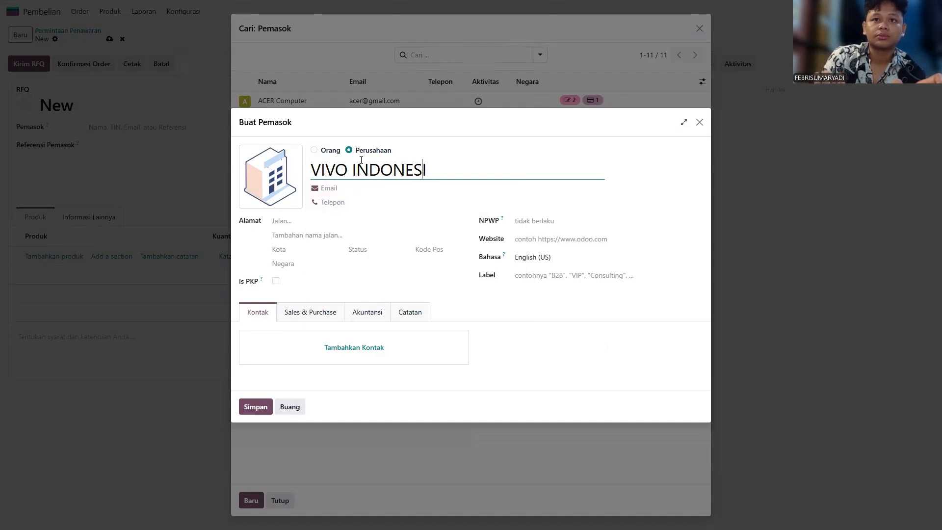
pyautogui.press('Right')
pyautogui.write('A')
pyautogui.press('Left')
pyautogui.press('Left')
pyautogui.press('Left')
pyautogui.press('Left')
pyautogui.press('Left')
pyautogui.press('Left')
pyautogui.press('Left')
pyautogui.press('Left')
pyautogui.press('Left')
pyautogui.press('Left')
pyautogui.press('Left')
pyautogui.press('Left')
pyautogui.press('Left')
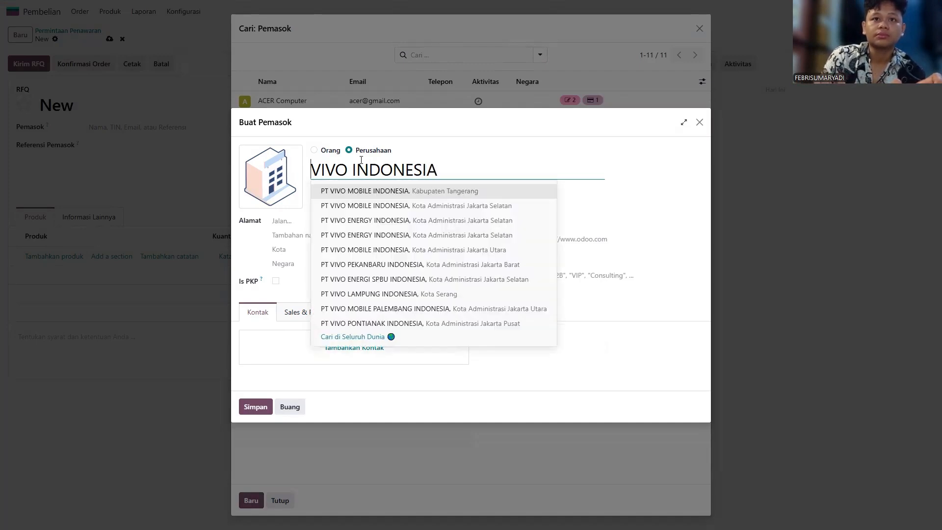
pyautogui.write('PT')
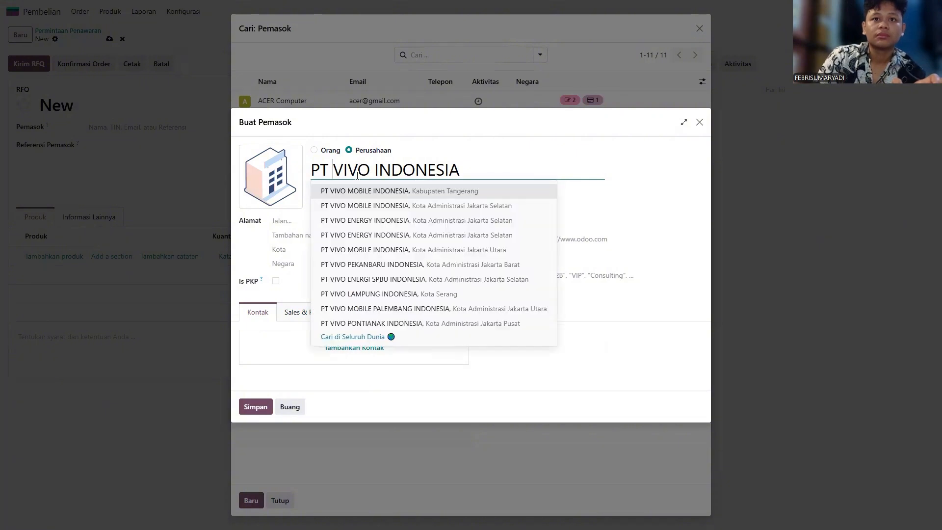
pyautogui.click(629, 187)
# Step: Fill in the supplier's street and city address and set its country to Indonesia
pyautogui.click(309, 234)
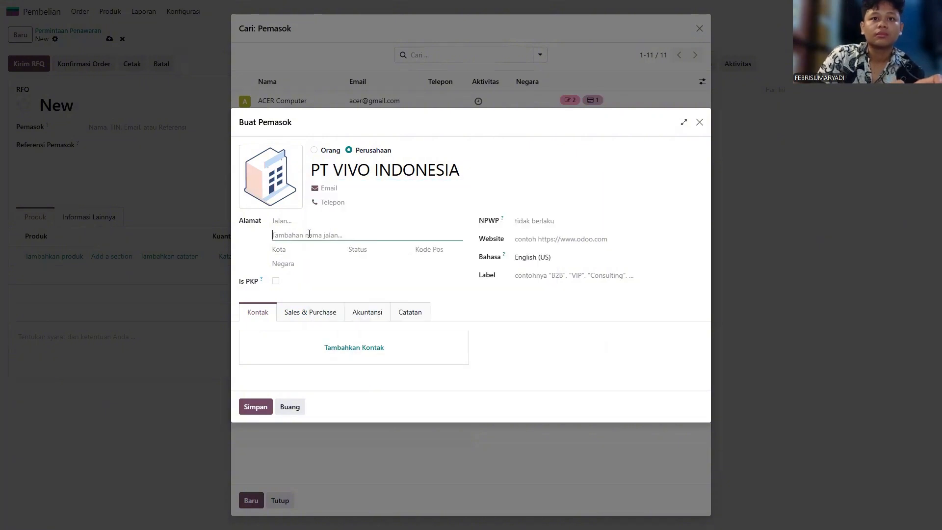
pyautogui.click(329, 222)
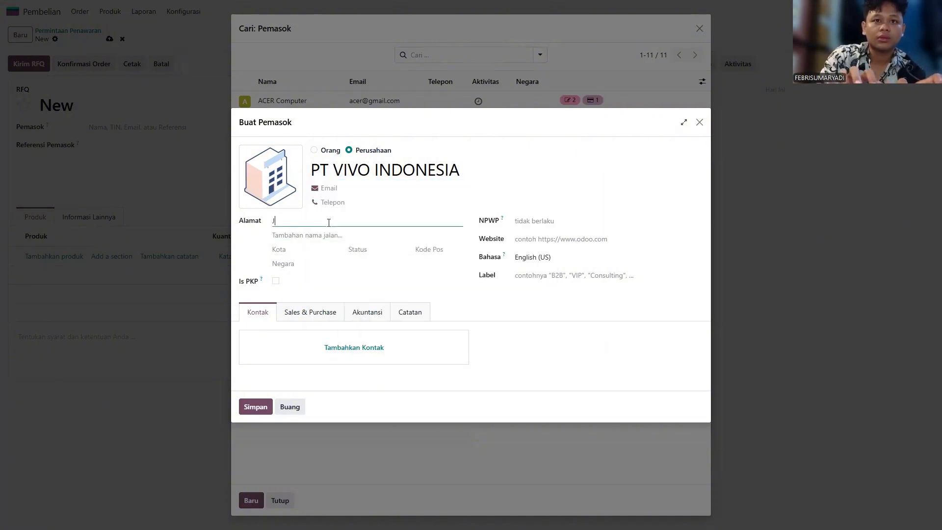
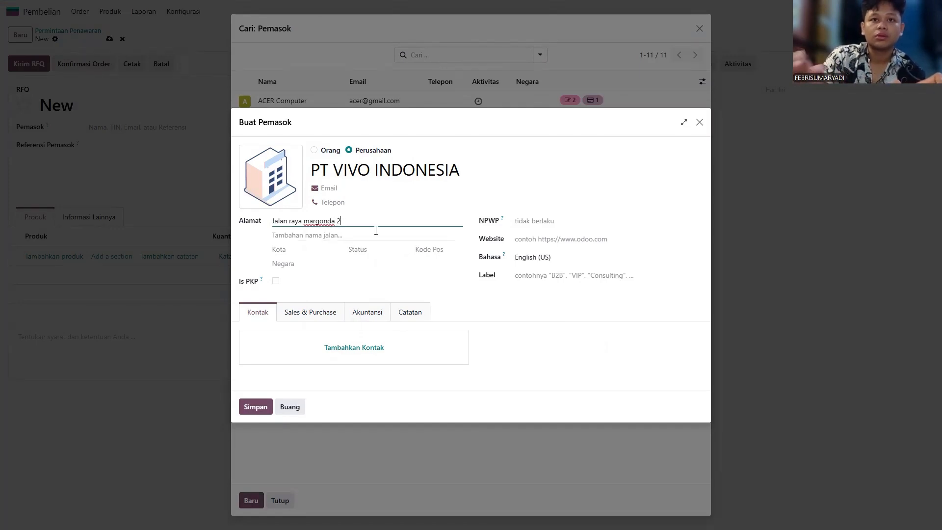
pyautogui.click(296, 254)
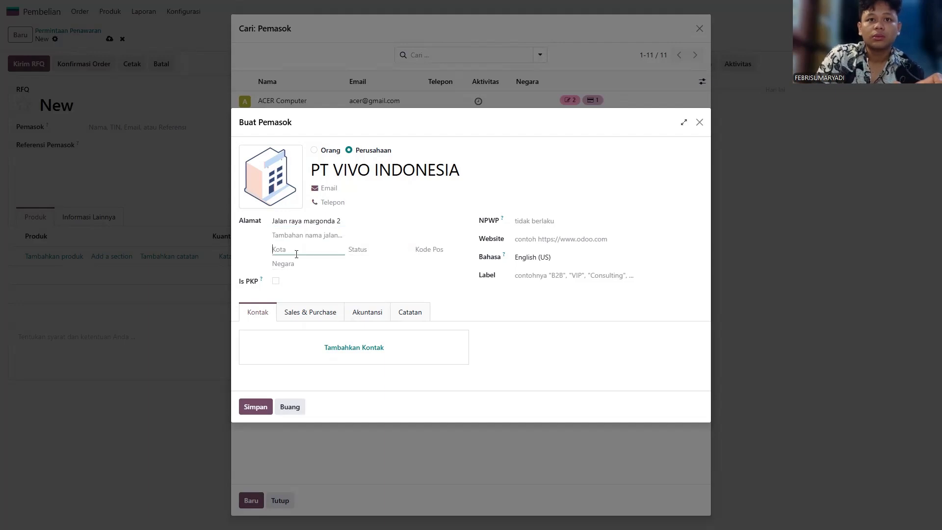
pyautogui.click(314, 268)
pyautogui.write('indo')
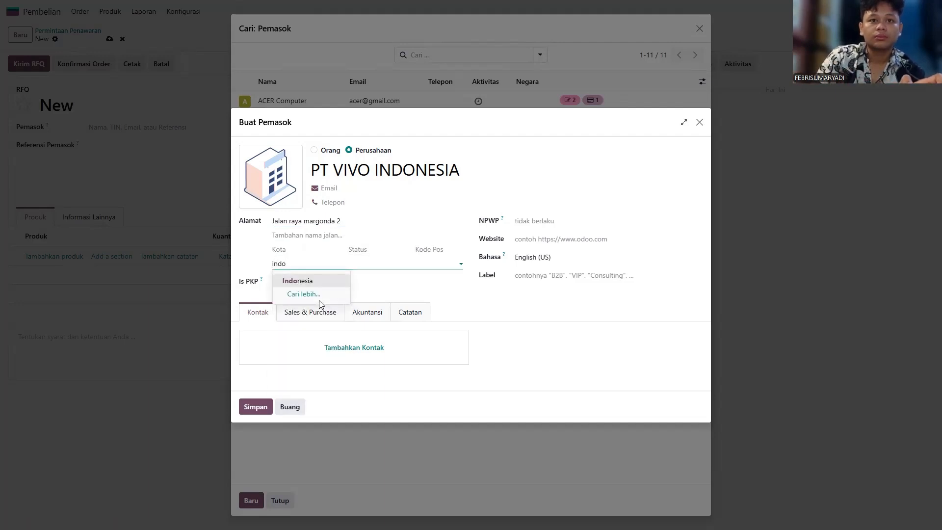
pyautogui.click(318, 286)
pyautogui.click(308, 254)
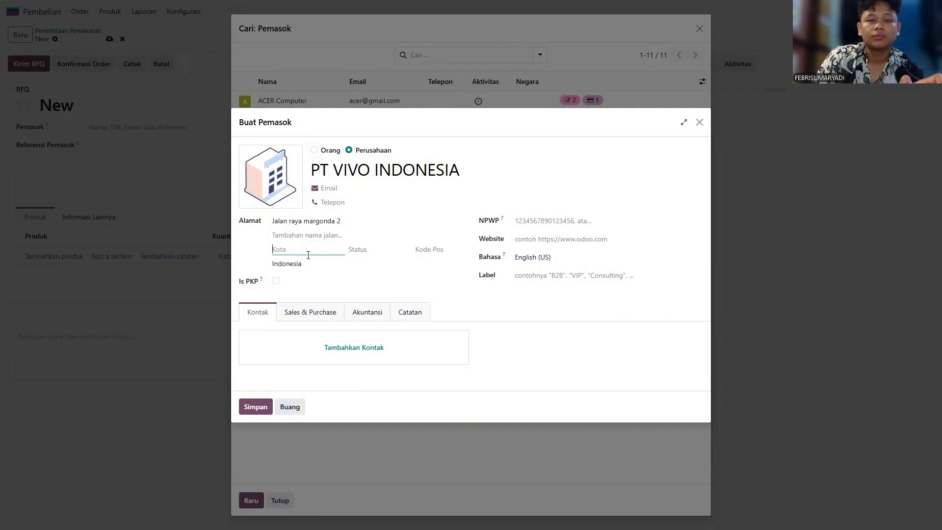
pyautogui.write('bekasi')
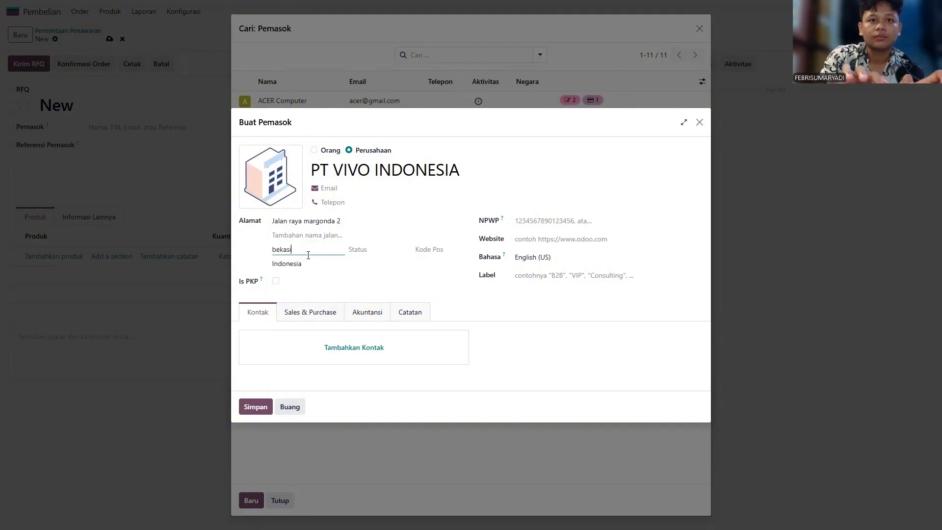
# Step: Save PT VIVO INDONESIA as the RFQ's supplier
pyautogui.click(256, 406)
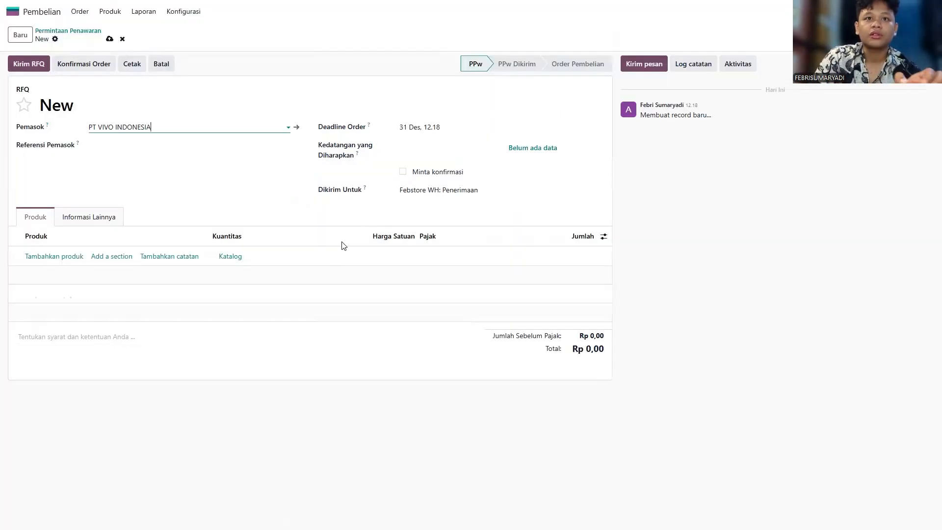
pyautogui.click(109, 143)
pyautogui.click(124, 165)
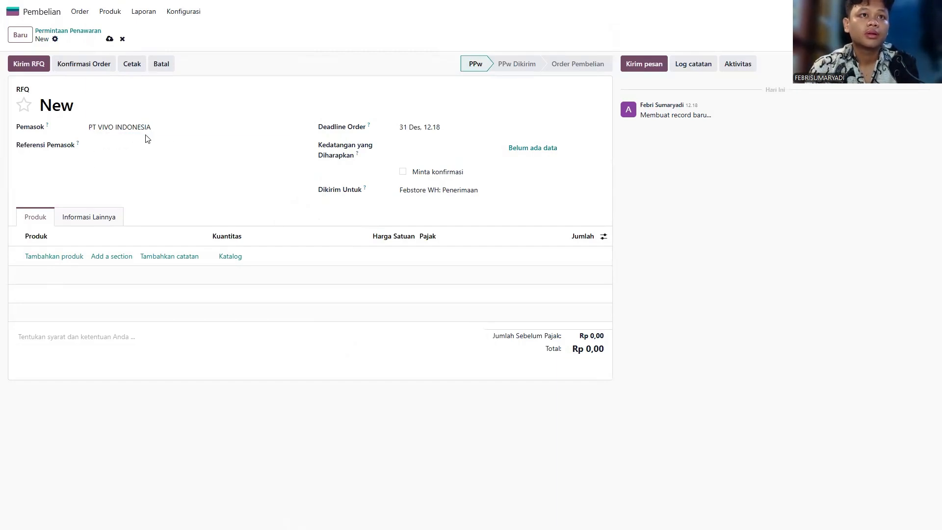
# Step: Add a Vivo Y20 6/128 order line at Rp 1.000.000 with quantity 10
pyautogui.click(69, 260)
pyautogui.click(110, 256)
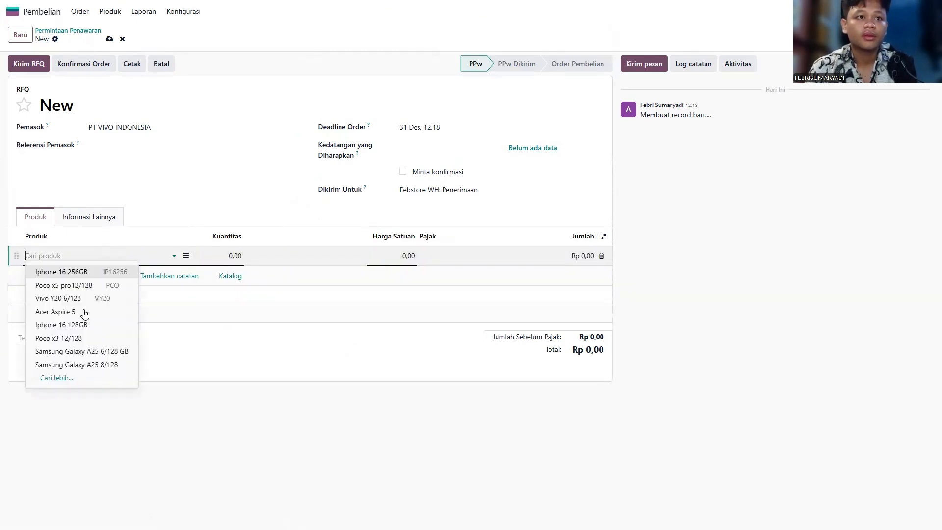
pyautogui.click(58, 299)
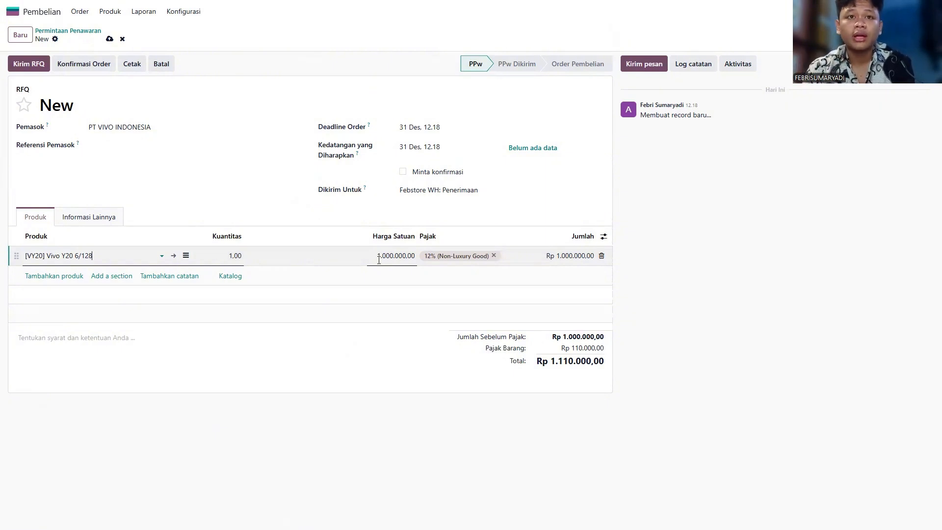
pyautogui.click(227, 255)
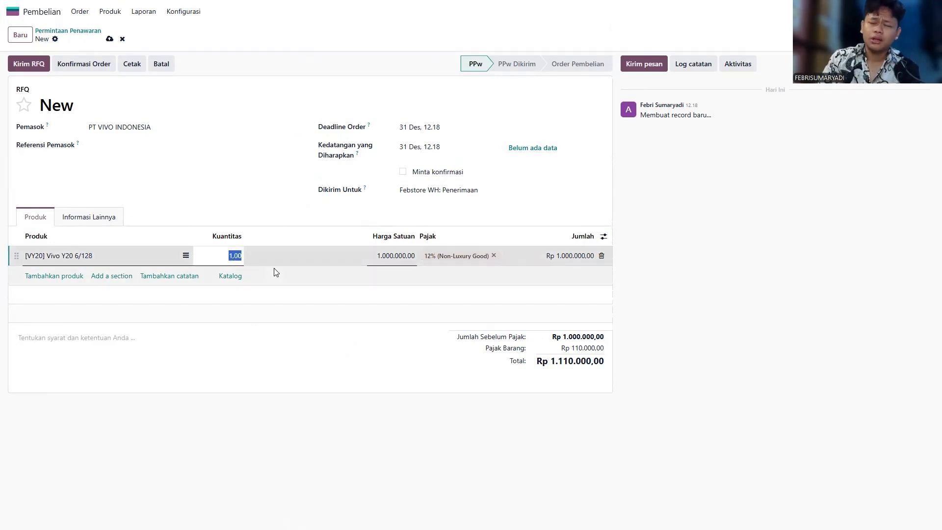
pyautogui.write('1')
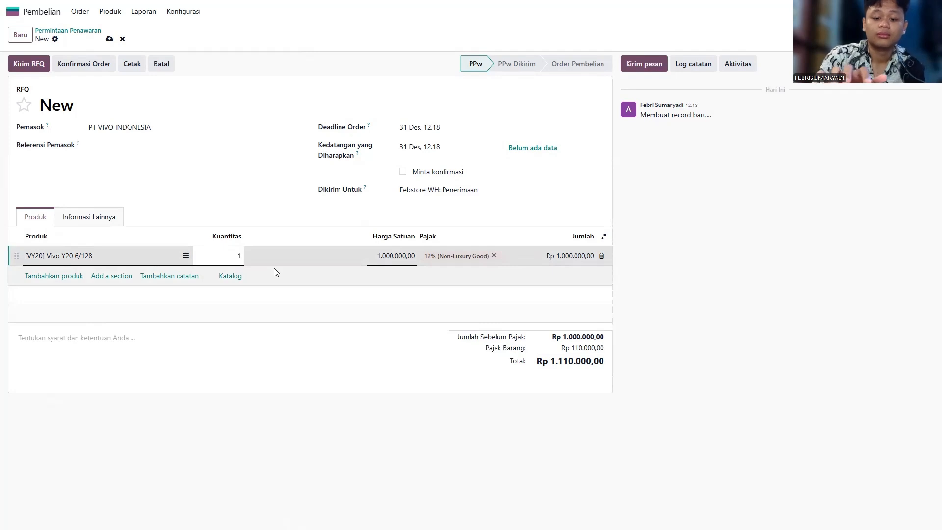
# Step: Send RFQ P00006 by e-mail after filling in the supplier's e-mail address
pyautogui.click(34, 66)
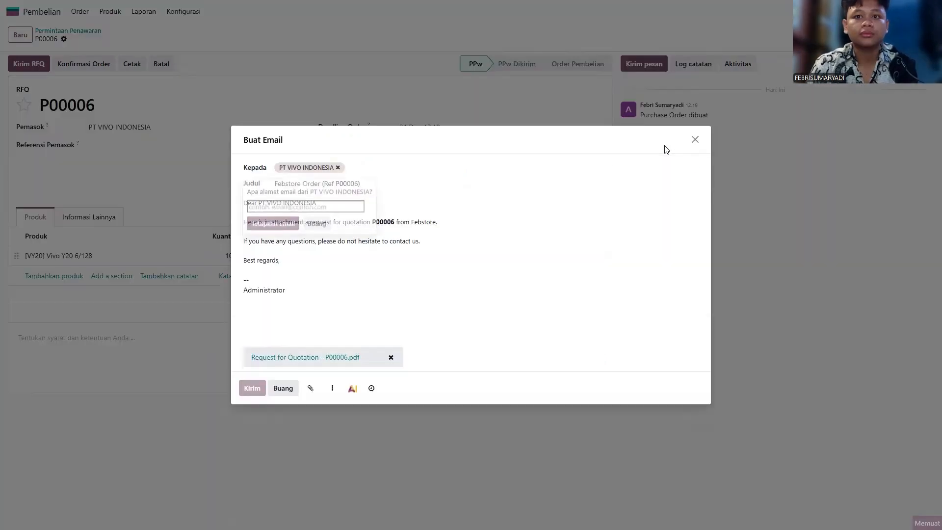
pyautogui.click(316, 203)
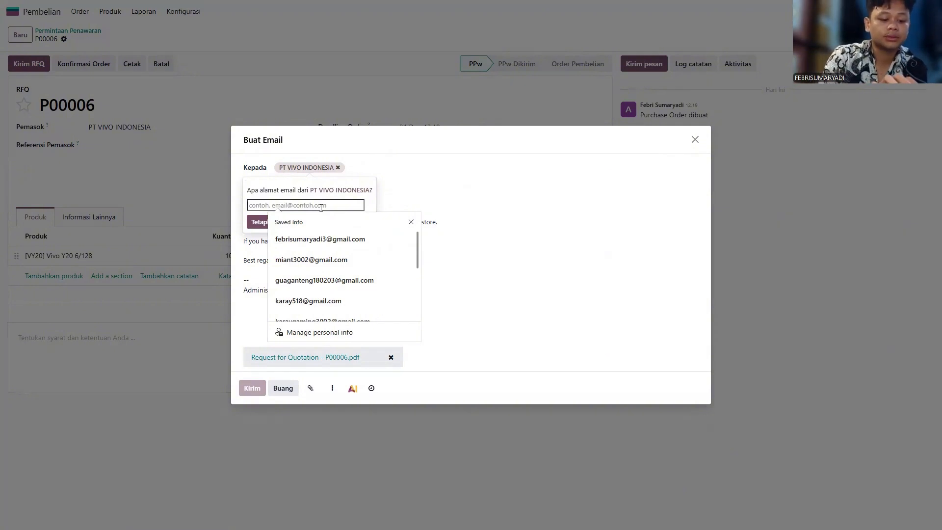
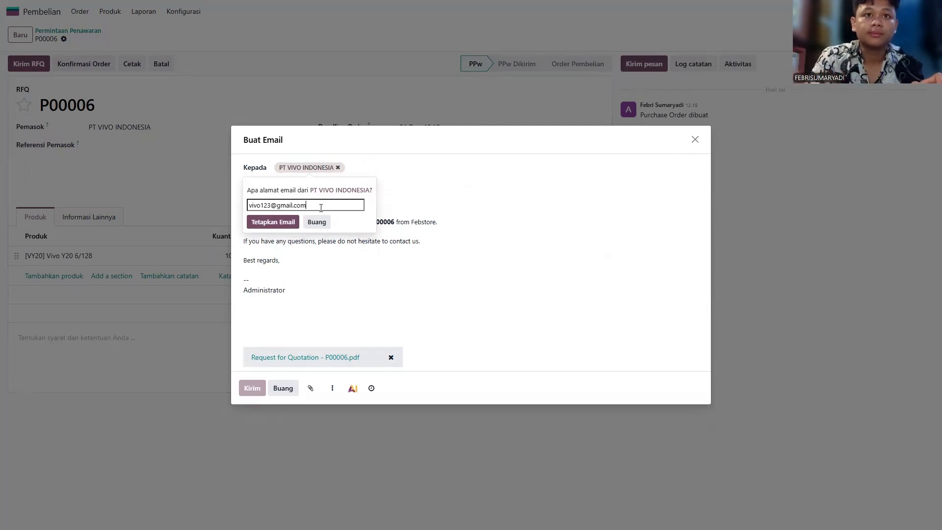
pyautogui.click(273, 222)
pyautogui.click(252, 388)
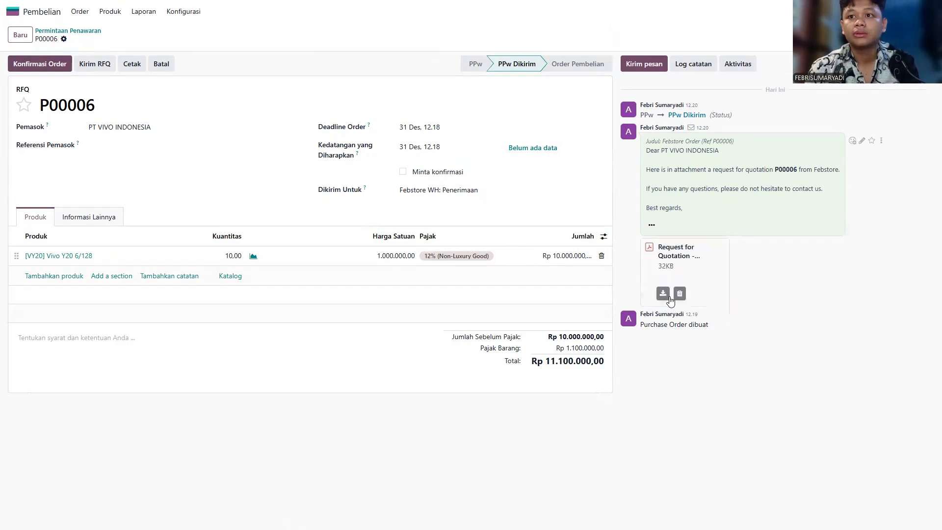
# Step: Download the quotation PDF, confirm P00006 as a purchase order, and upload it as a vendor bill
pyautogui.click(663, 294)
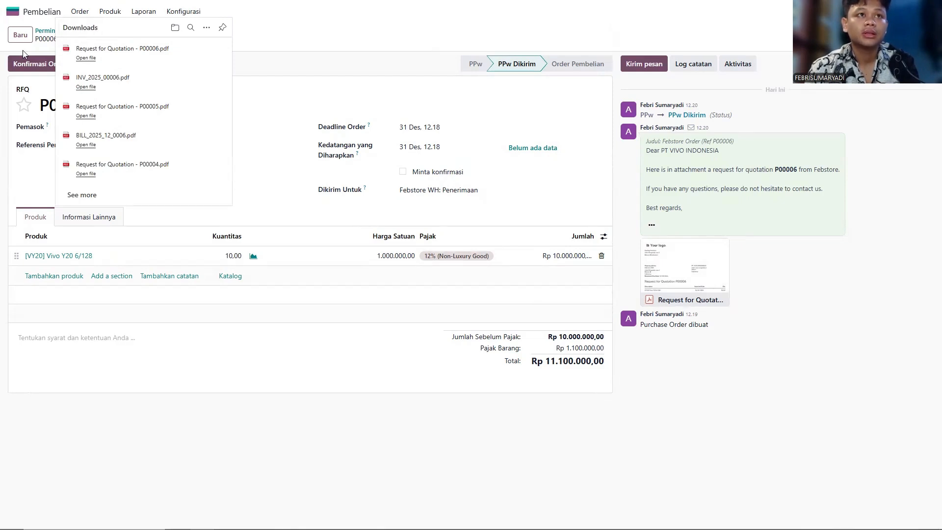
pyautogui.click(28, 64)
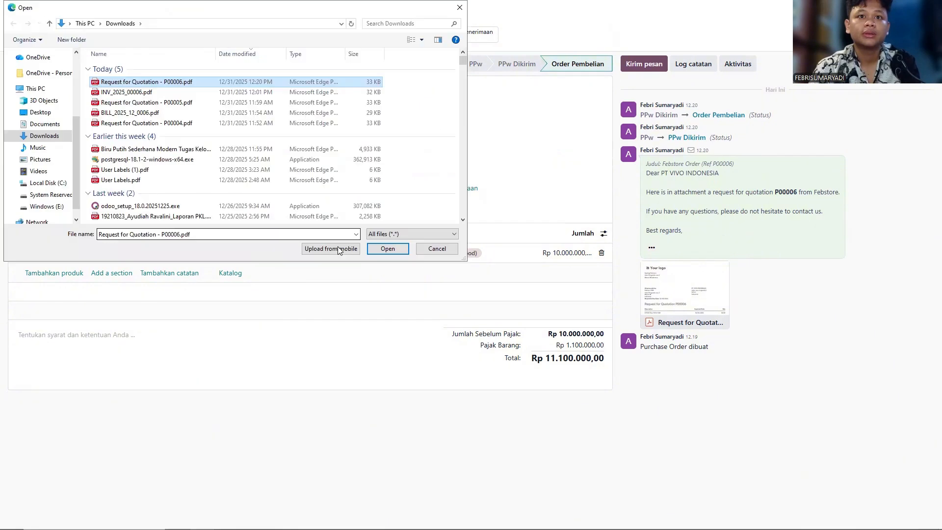
pyautogui.click(387, 249)
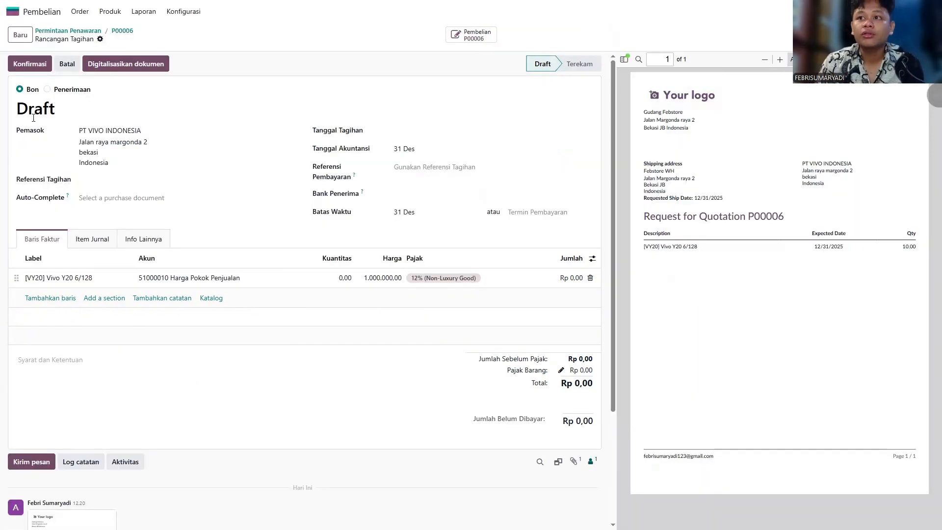
# Step: Digitize the attached PDF and post the vendor bill as BILL/2025/12/0008
pyautogui.click(152, 60)
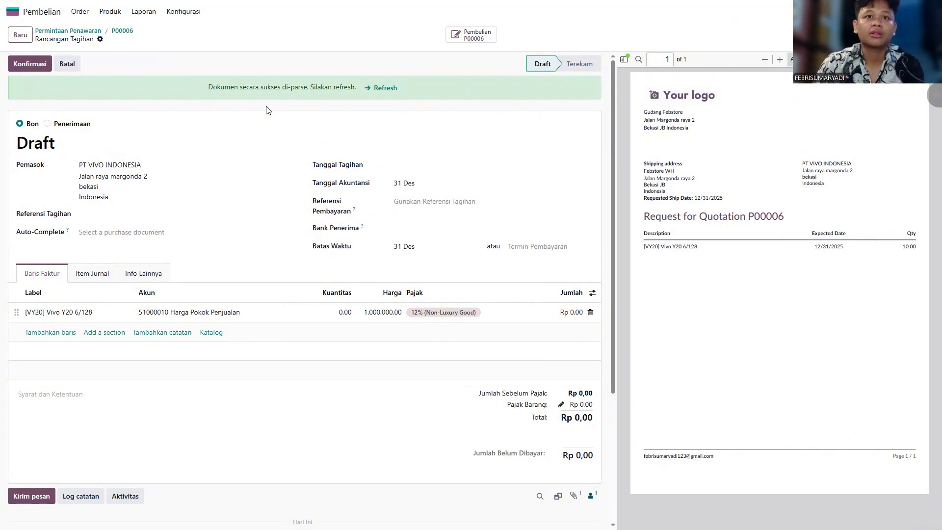
pyautogui.click(16, 61)
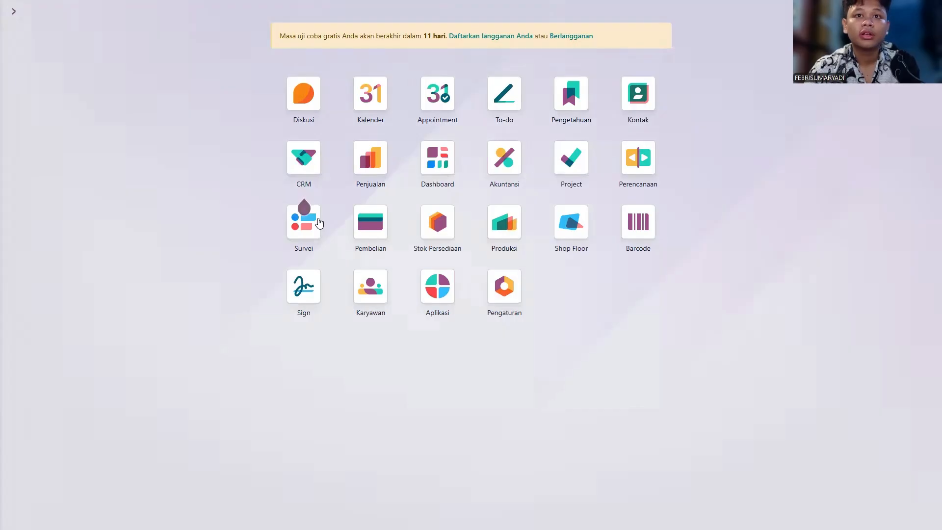
# Step: Open P00006 and validate receipt GDF/IN/00006 of the 10 Vivo Y20 phones
pyautogui.click(374, 238)
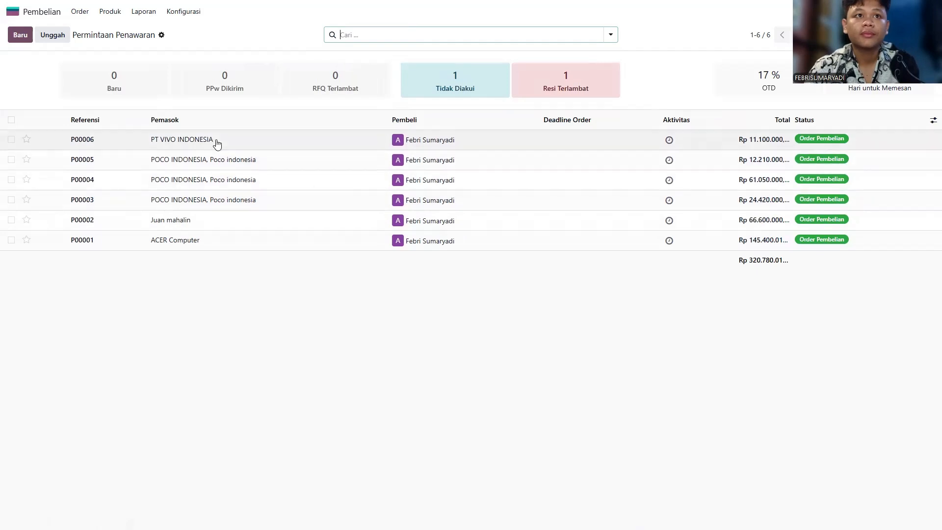
pyautogui.click(252, 141)
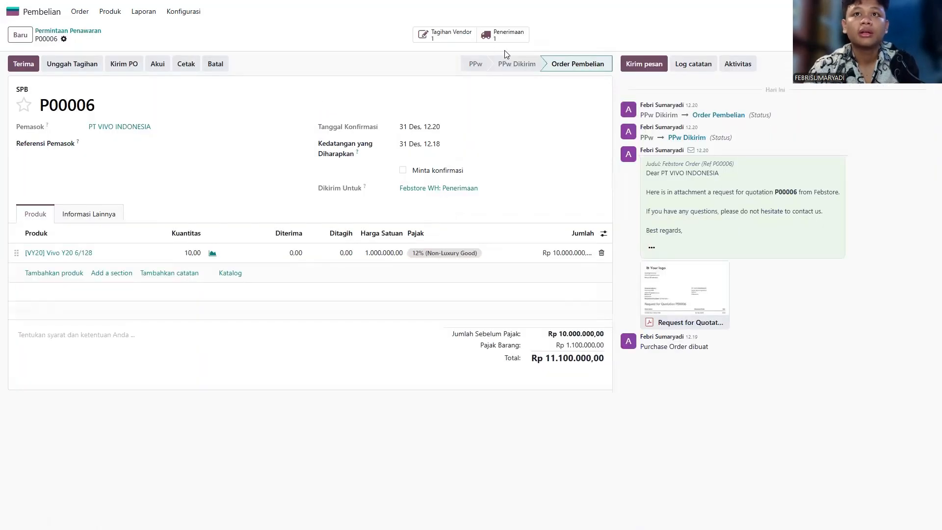
pyautogui.click(499, 37)
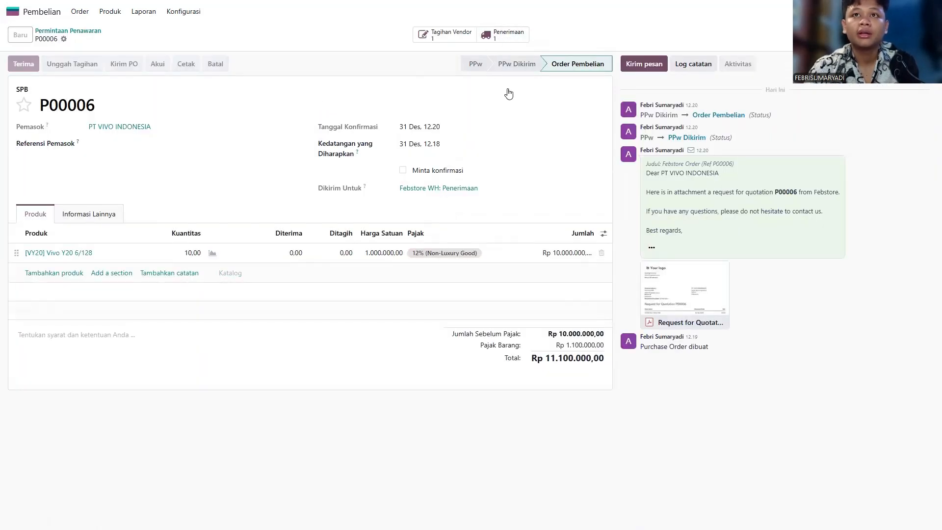
pyautogui.click(24, 65)
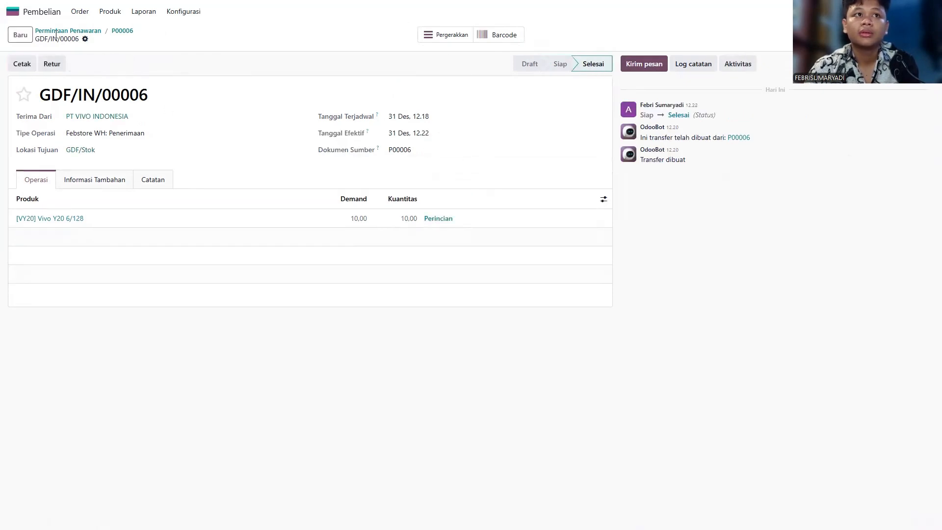
# Step: Check Vivo Y20 6/128's on-hand stock of 20 units by location, then return home
pyautogui.click(116, 11)
pyautogui.click(117, 30)
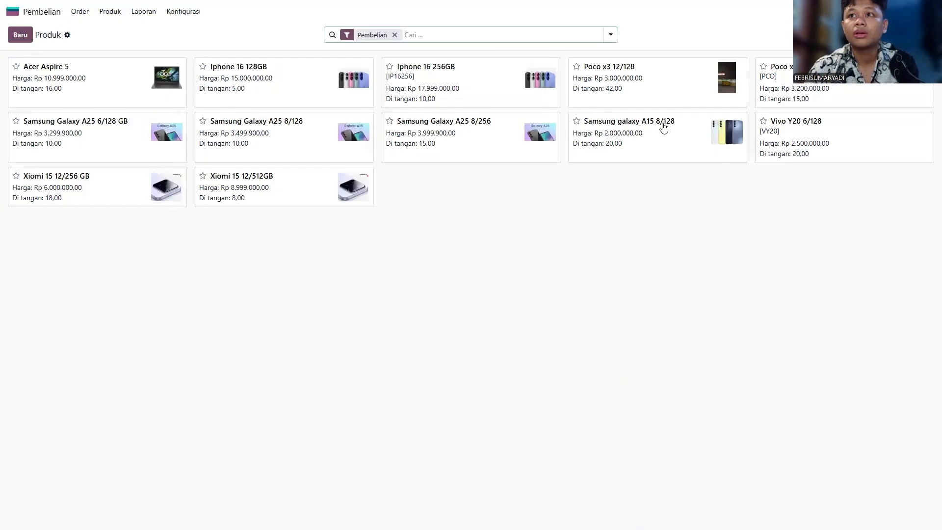
pyautogui.click(800, 156)
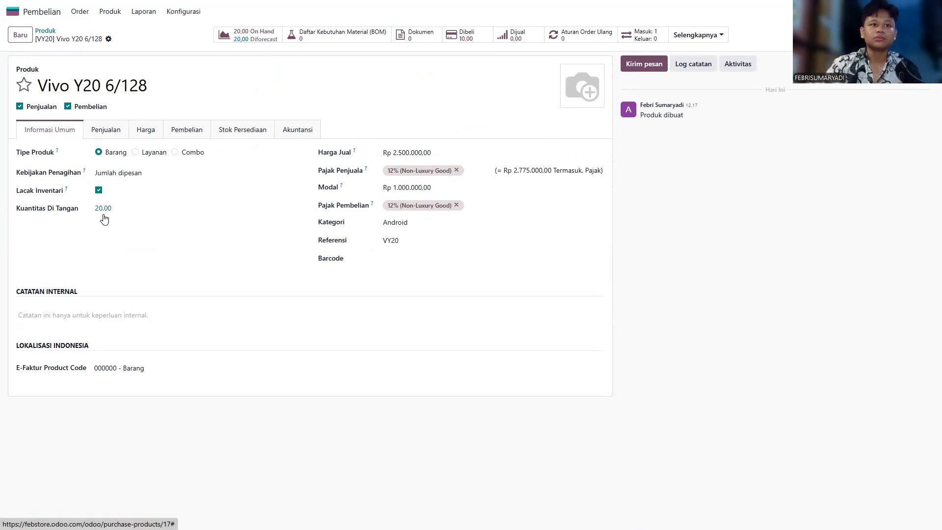
pyautogui.click(104, 209)
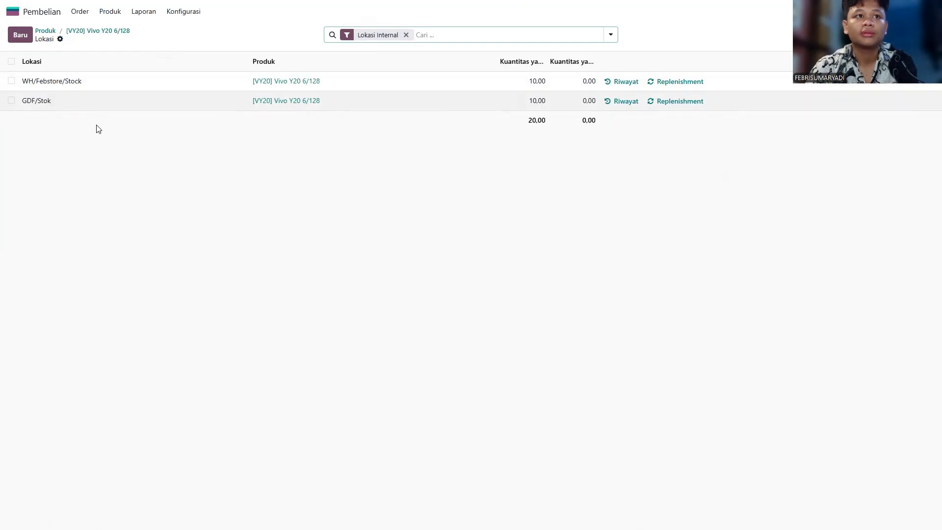
pyautogui.click(13, 11)
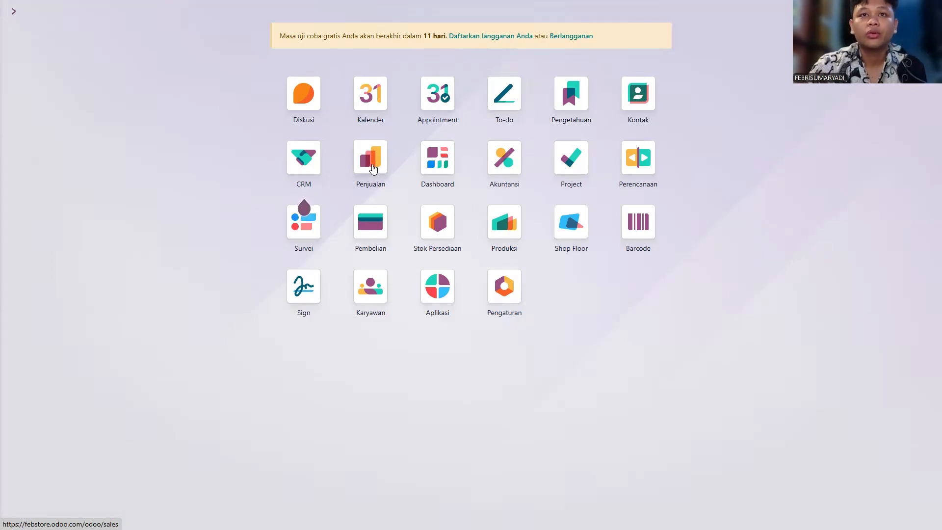
# Step: Start a new sales quotation and pick its customer from the full customer list
pyautogui.click(372, 165)
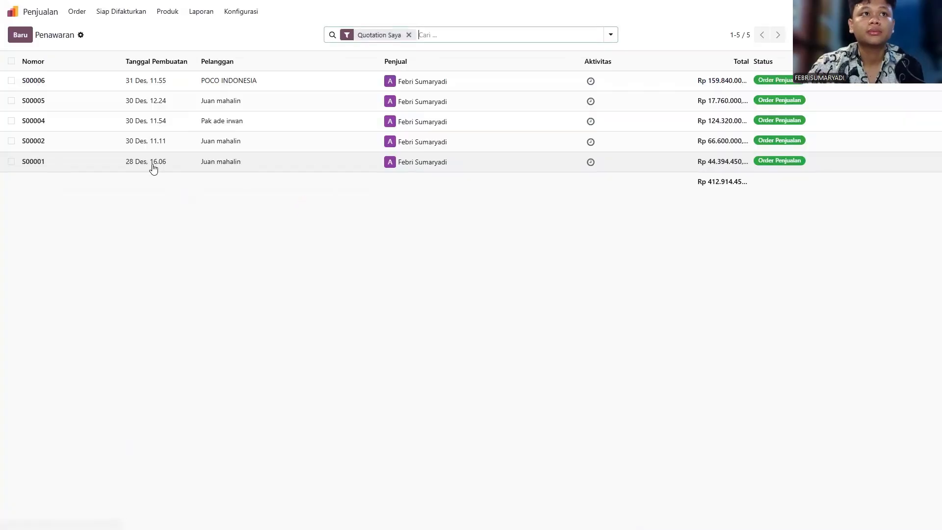
pyautogui.click(23, 35)
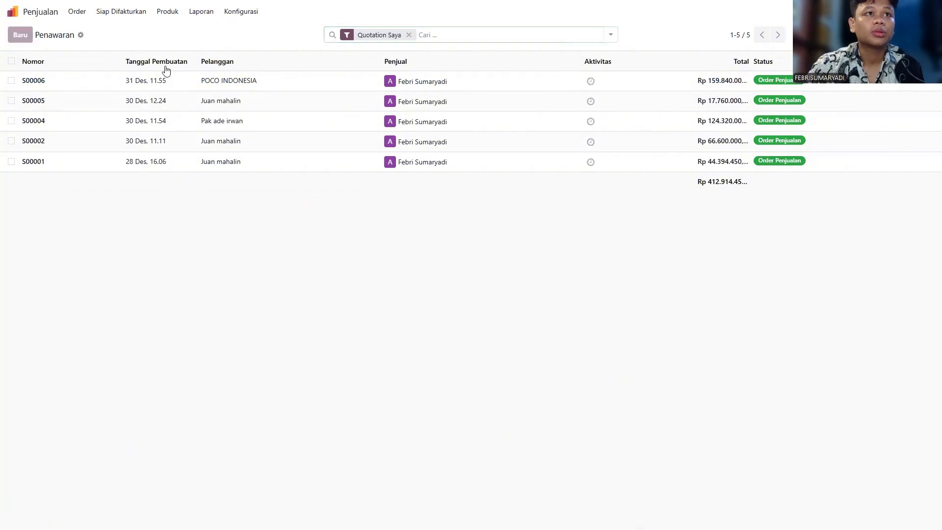
pyautogui.click(172, 118)
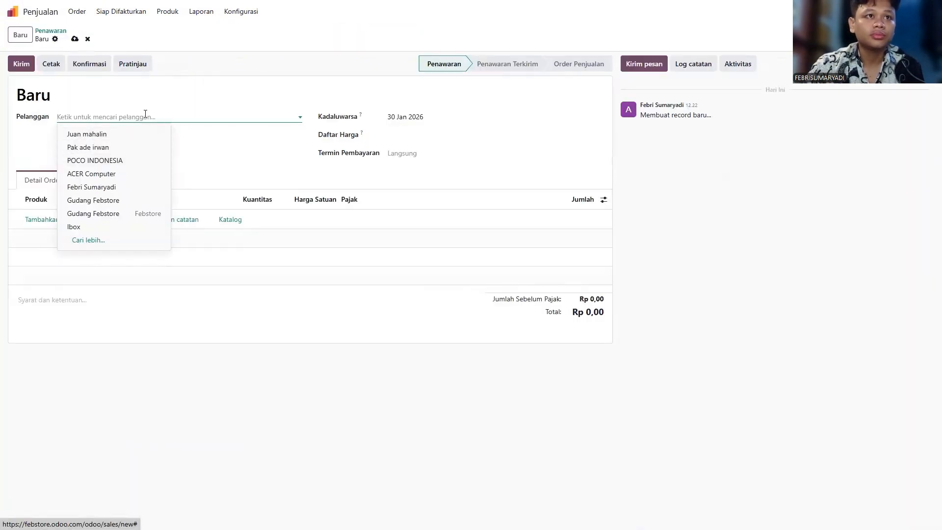
pyautogui.click(92, 240)
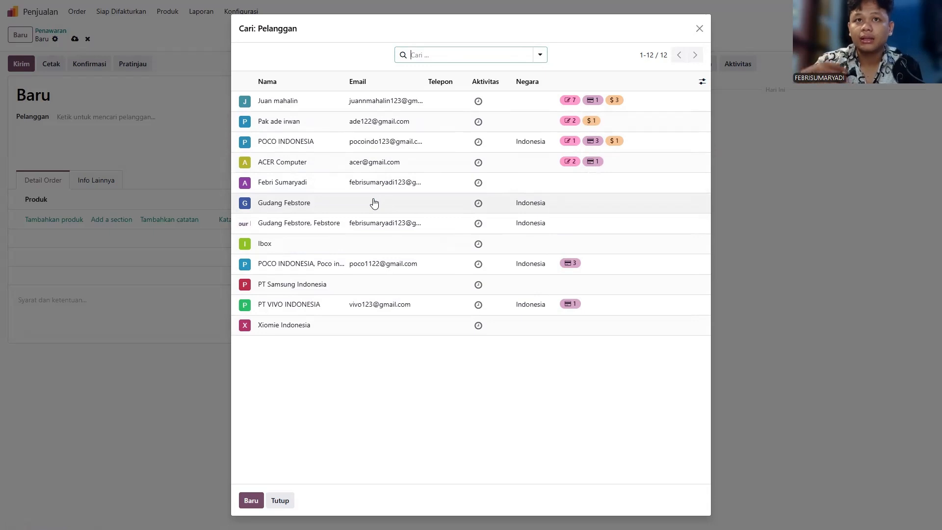
pyautogui.click(317, 102)
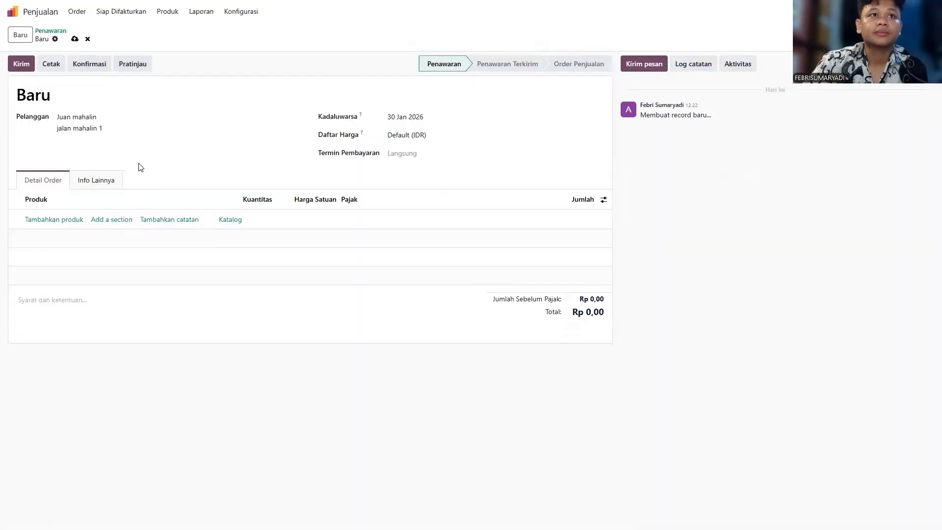
# Step: Add a line of 20 Vivo Y20 6/128 to the quotation
pyautogui.click(53, 220)
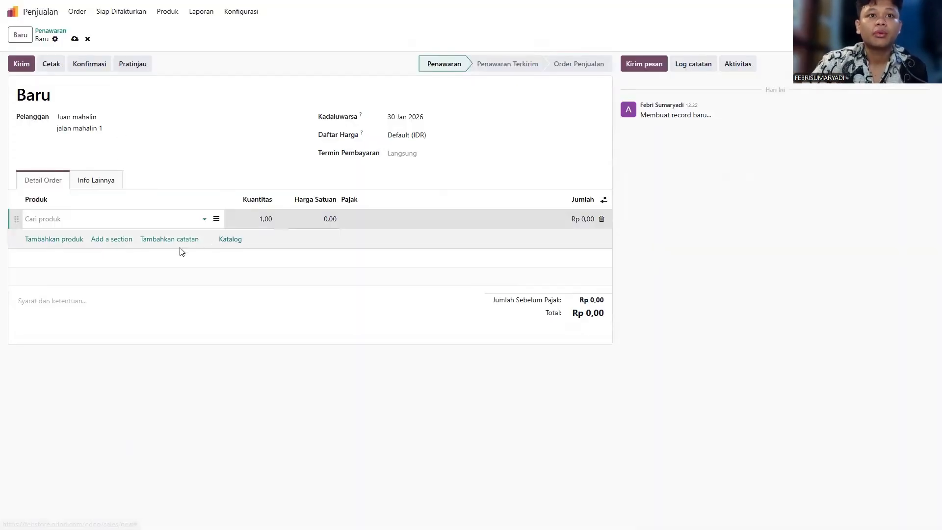
pyautogui.click(117, 222)
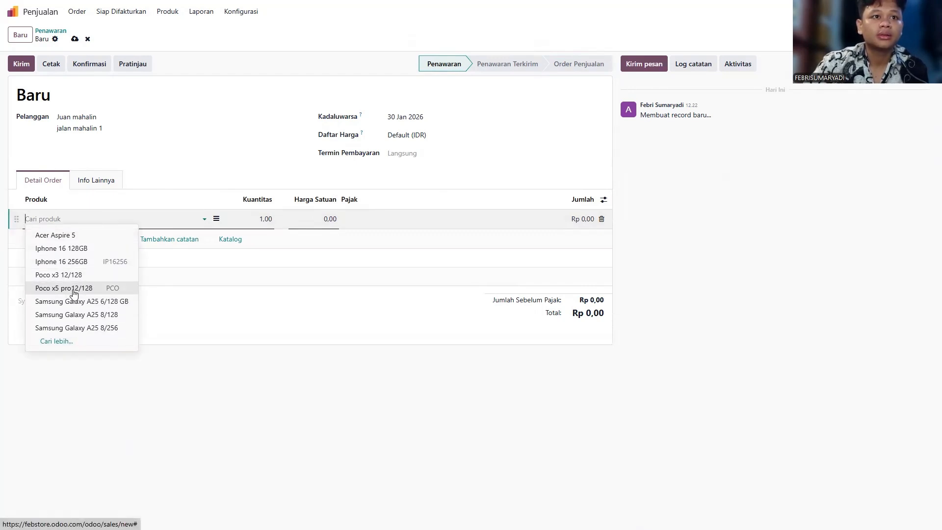
pyautogui.click(69, 342)
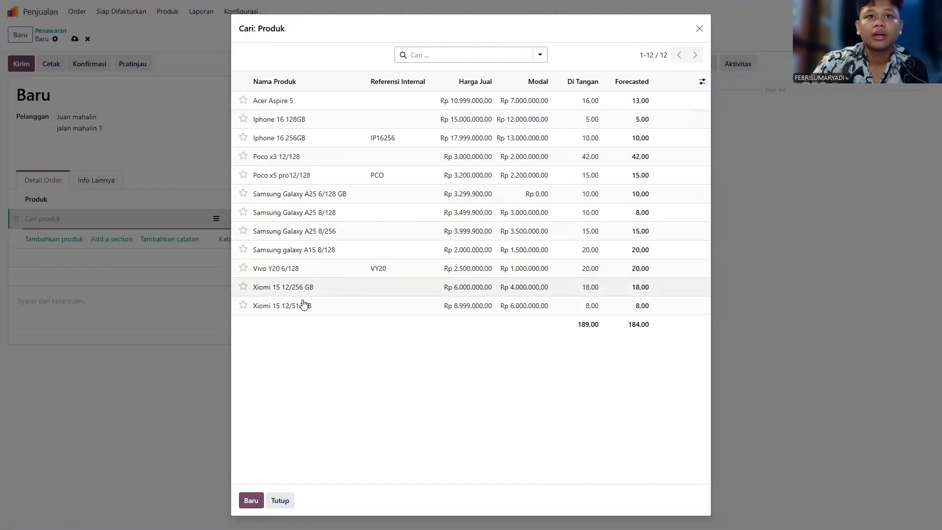
pyautogui.click(292, 268)
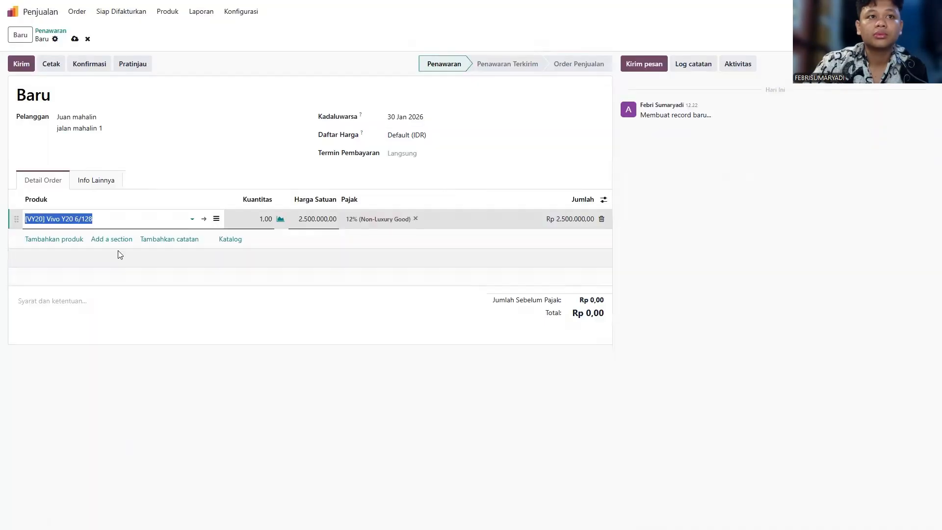
pyautogui.click(254, 220)
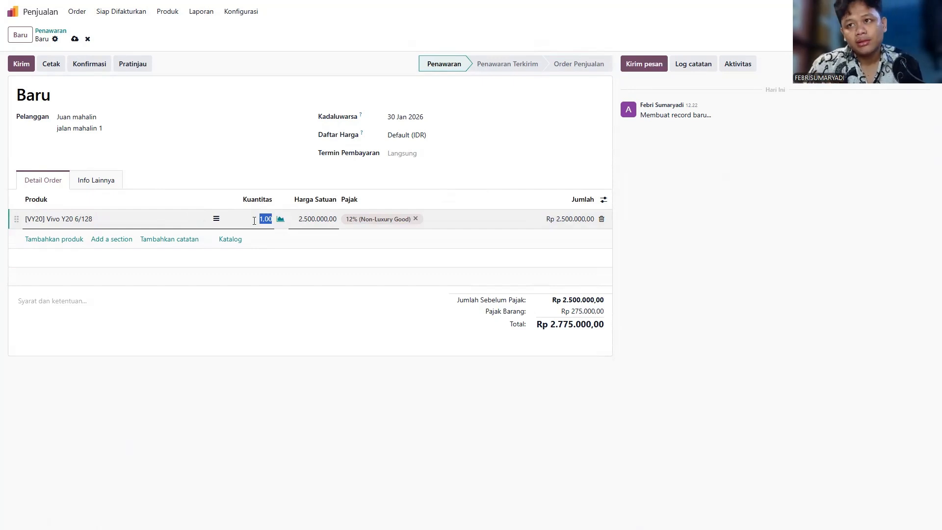
pyautogui.write('20')
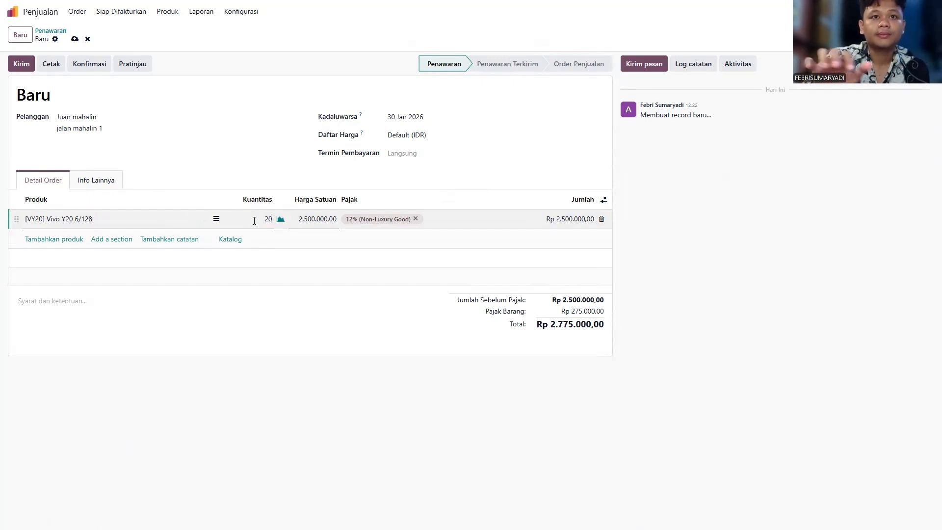
pyautogui.click(57, 240)
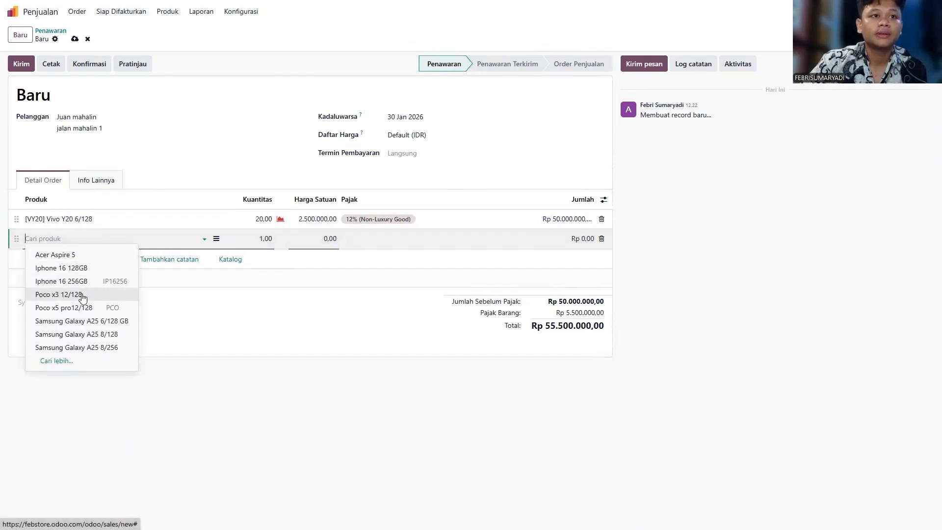
# Step: Add a line of 5 Poco x5 pro12/128, bringing the total to Rp 73.260.000,00
pyautogui.click(94, 294)
pyautogui.click(247, 238)
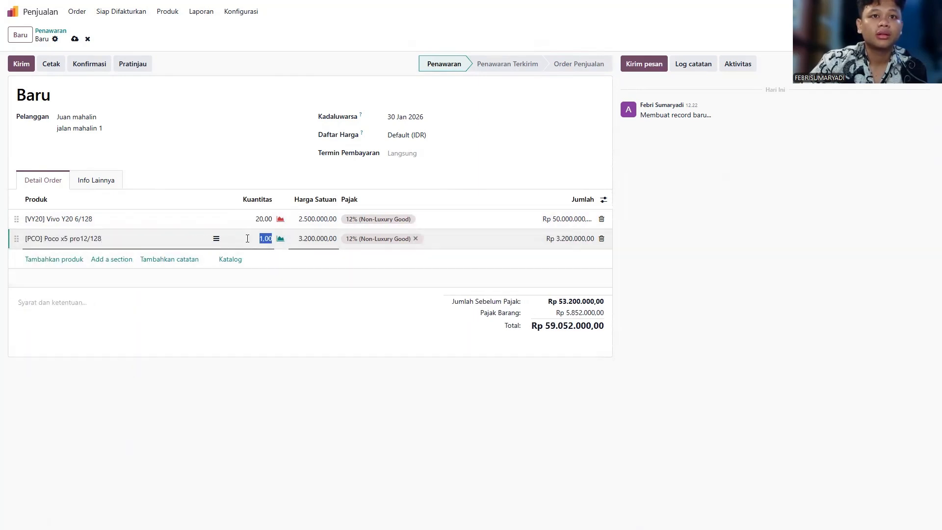
pyautogui.write('5')
pyautogui.click(225, 393)
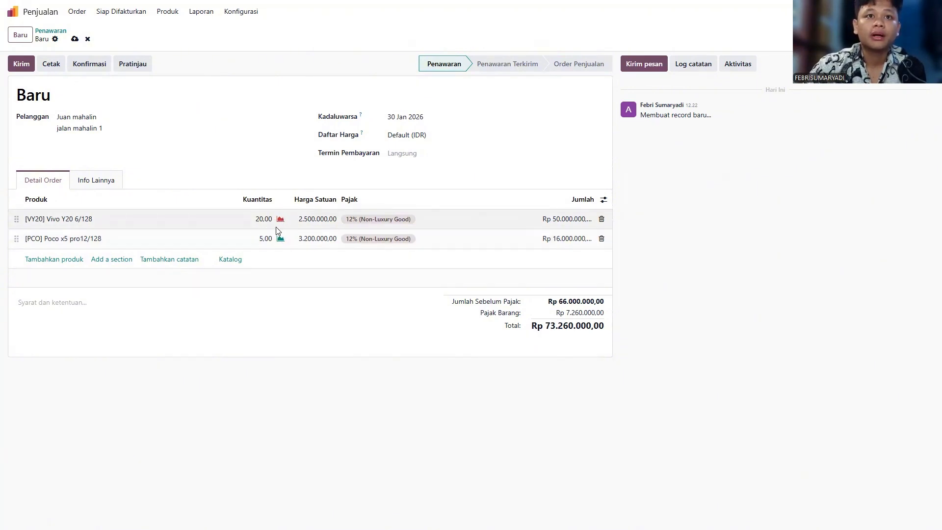
pyautogui.click(167, 11)
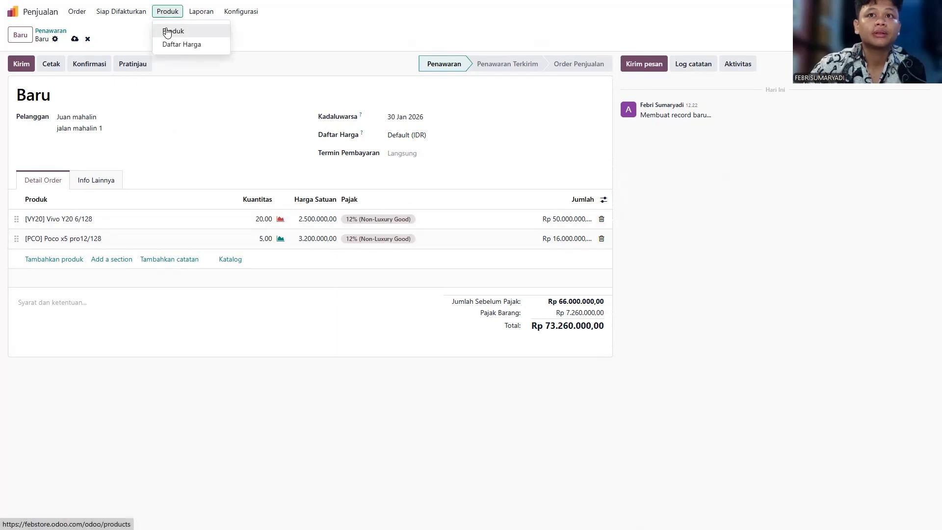
# Step: Set Vivo Y20 6/128 stock to 0 at GDF/Stok and 20 at WH/Febstore/Stock
pyautogui.click(170, 30)
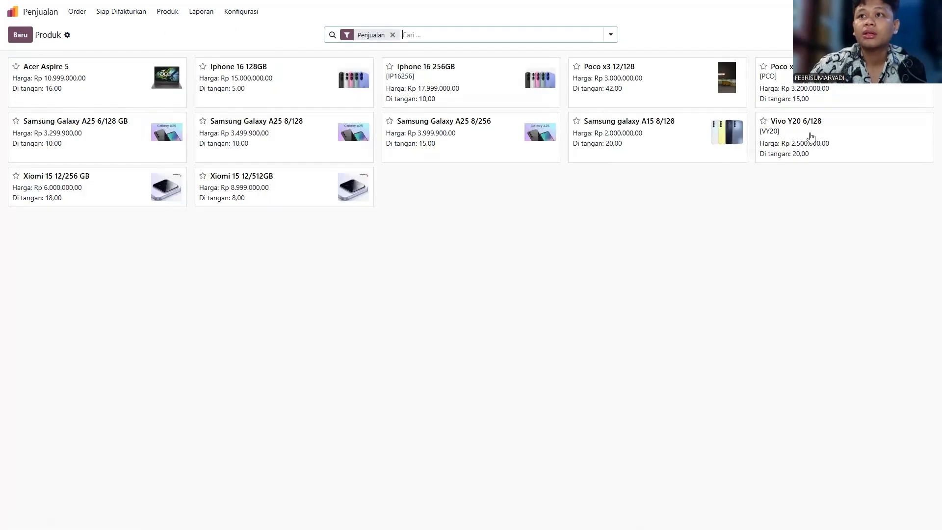
pyautogui.click(803, 150)
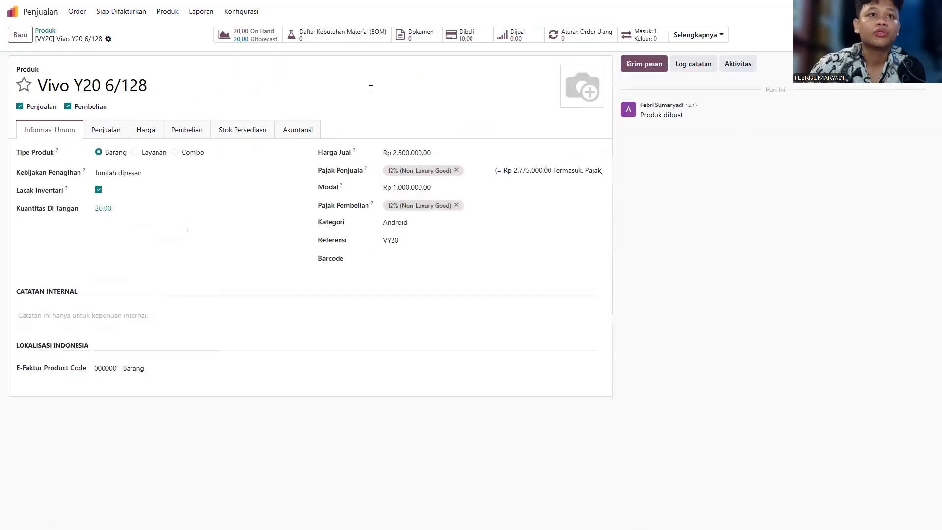
pyautogui.click(101, 208)
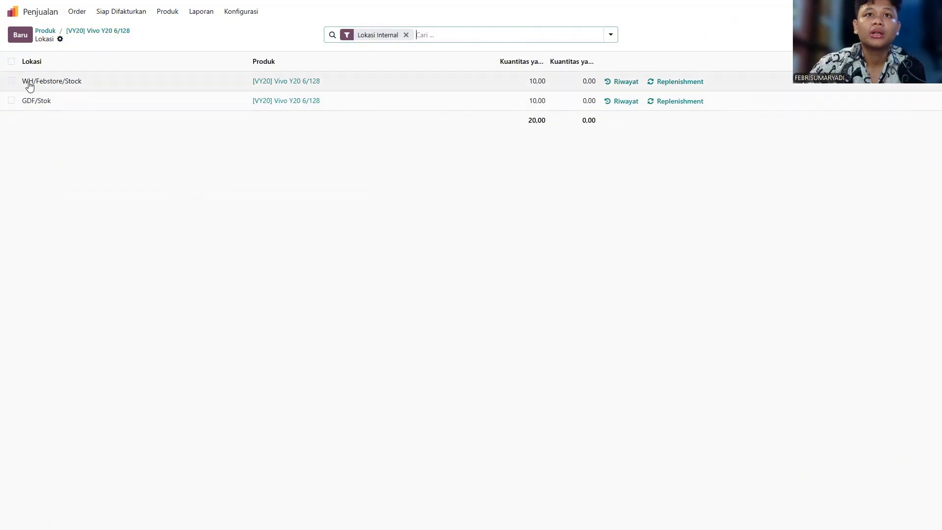
pyautogui.click(542, 101)
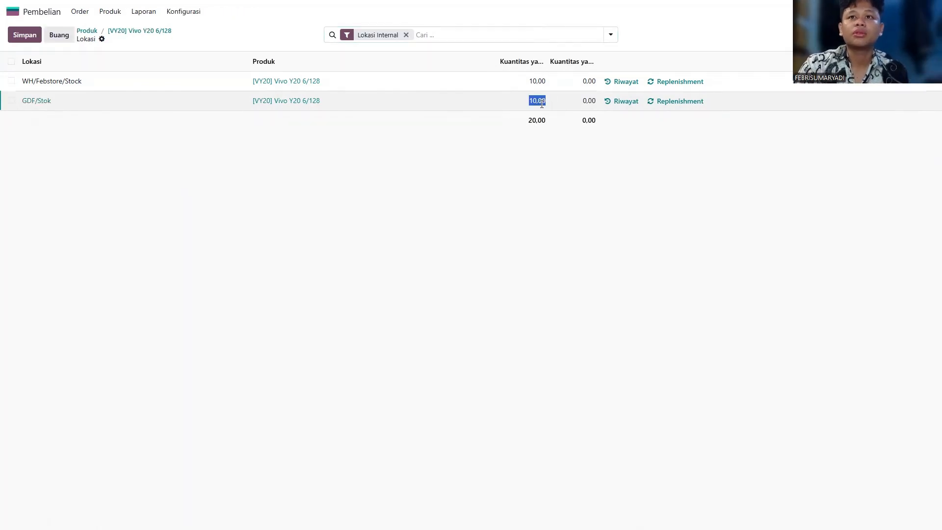
pyautogui.press('BackSpace')
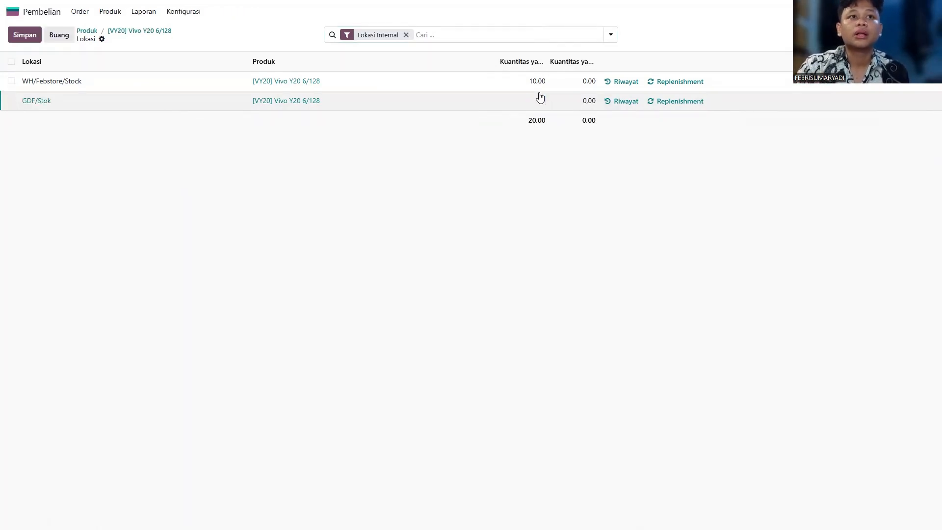
pyautogui.click(548, 83)
pyautogui.write('2')
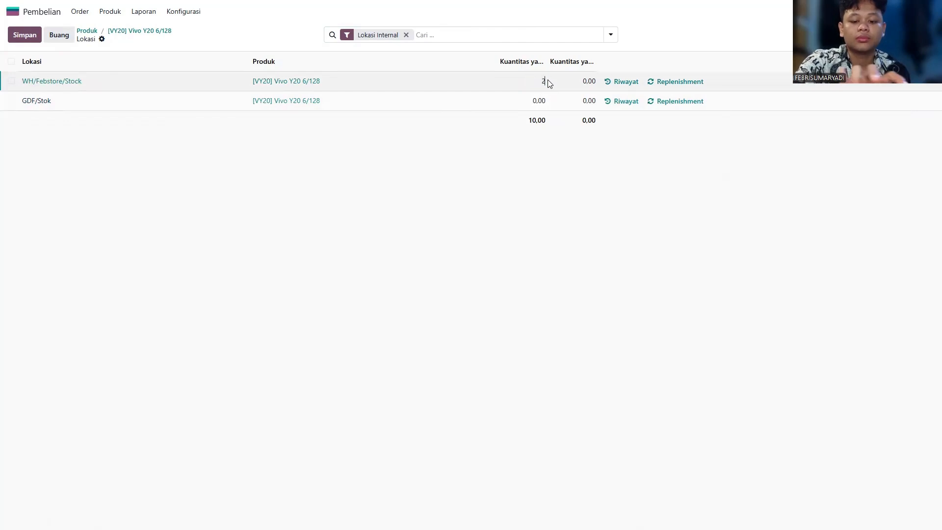
pyautogui.write('0')
pyautogui.press('Return')
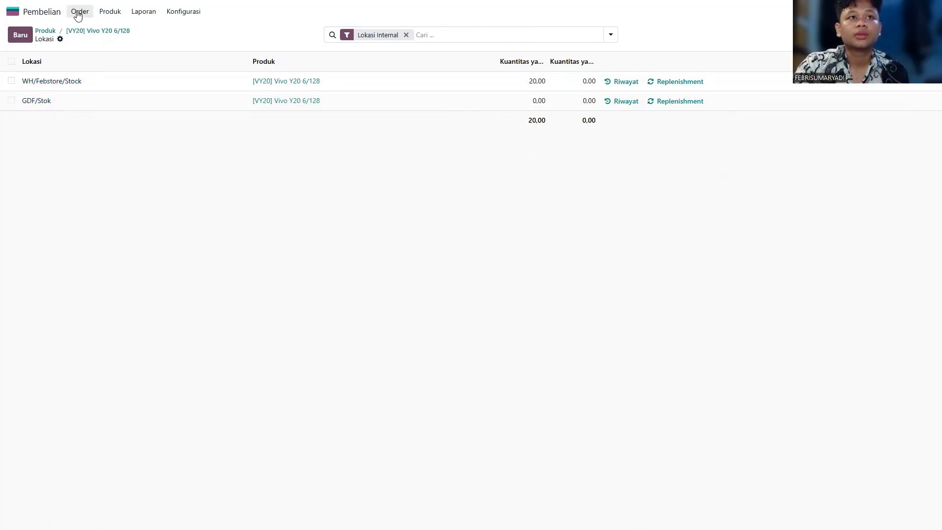
# Step: Open quotation S00007 in Sales and email it with its PDF to the customer
pyautogui.click(13, 11)
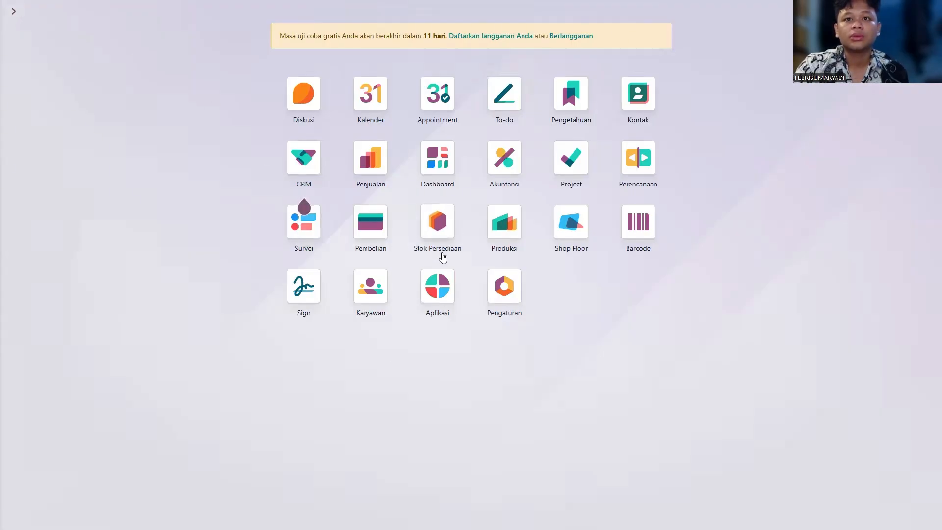
pyautogui.click(362, 163)
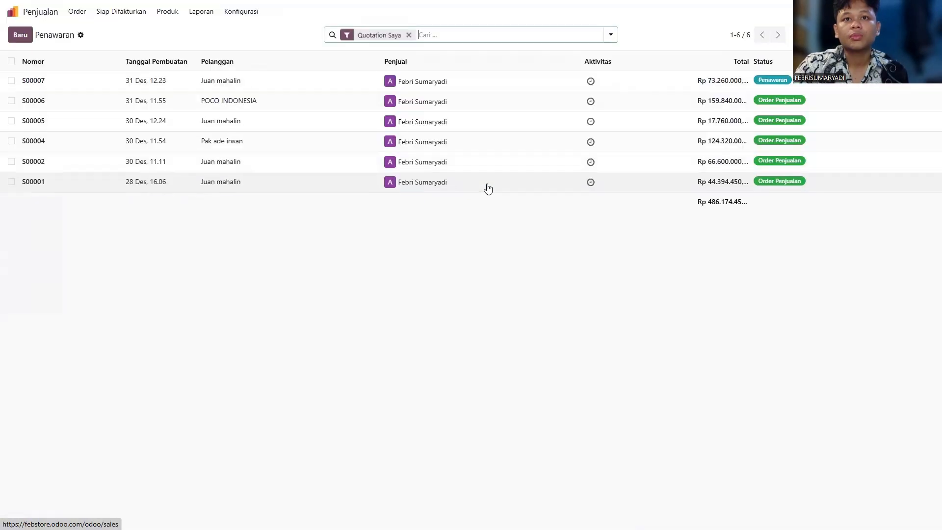
pyautogui.click(221, 78)
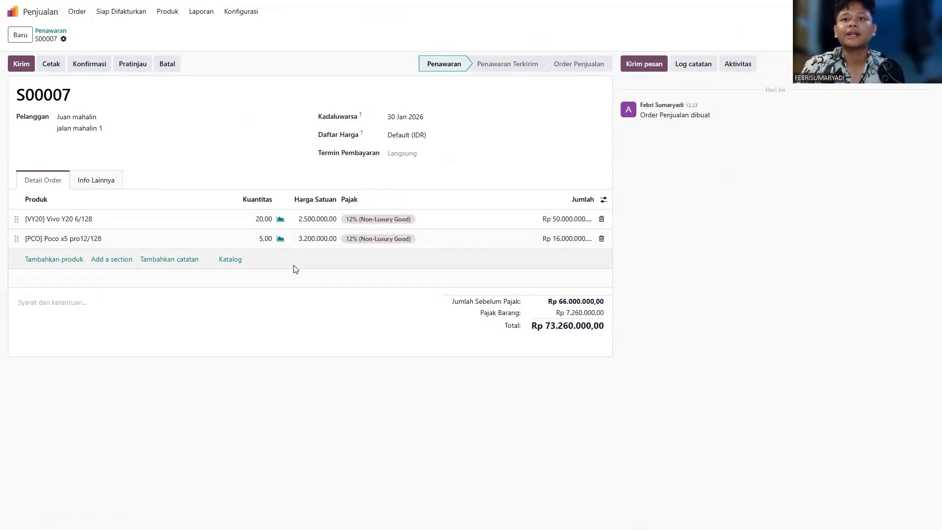
pyautogui.click(21, 64)
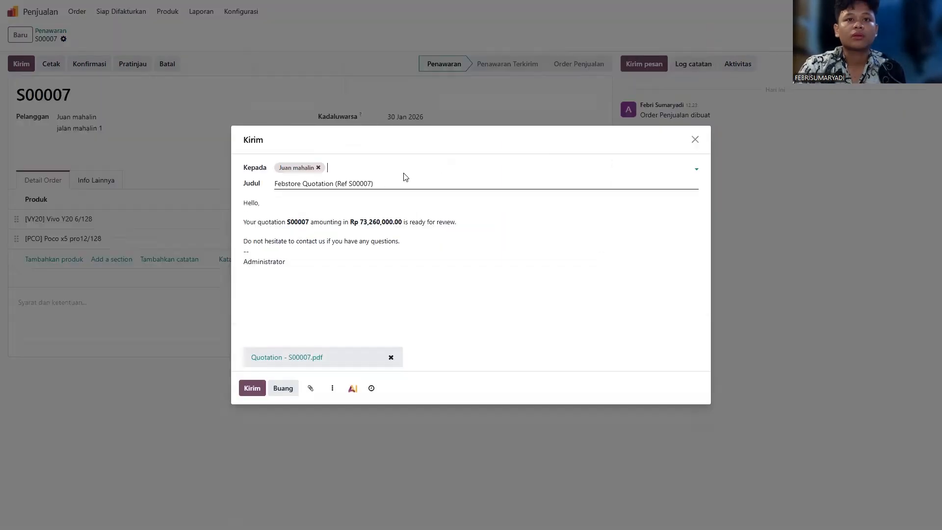
pyautogui.click(252, 388)
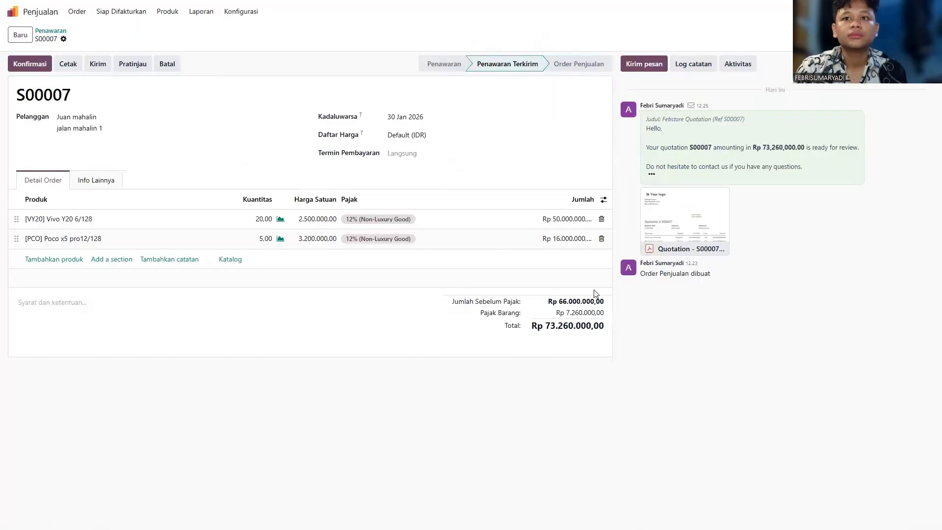
# Step: Confirm S00007 as a sales order, then create and post its regular invoice INV/2025/00007
pyautogui.click(40, 65)
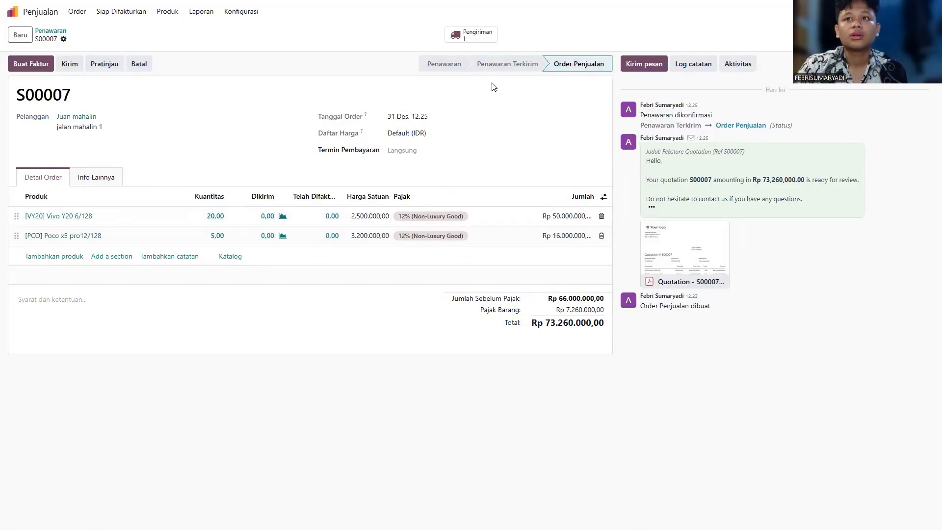
pyautogui.click(22, 69)
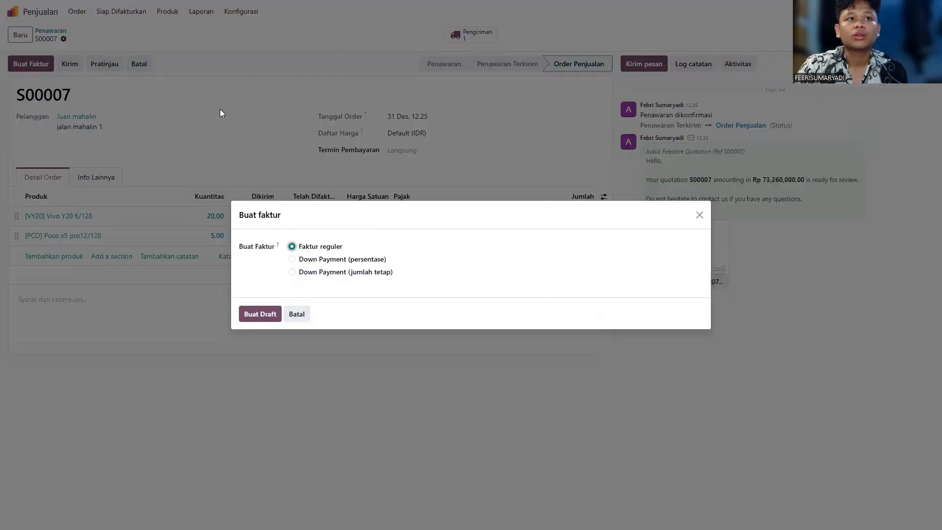
pyautogui.click(260, 315)
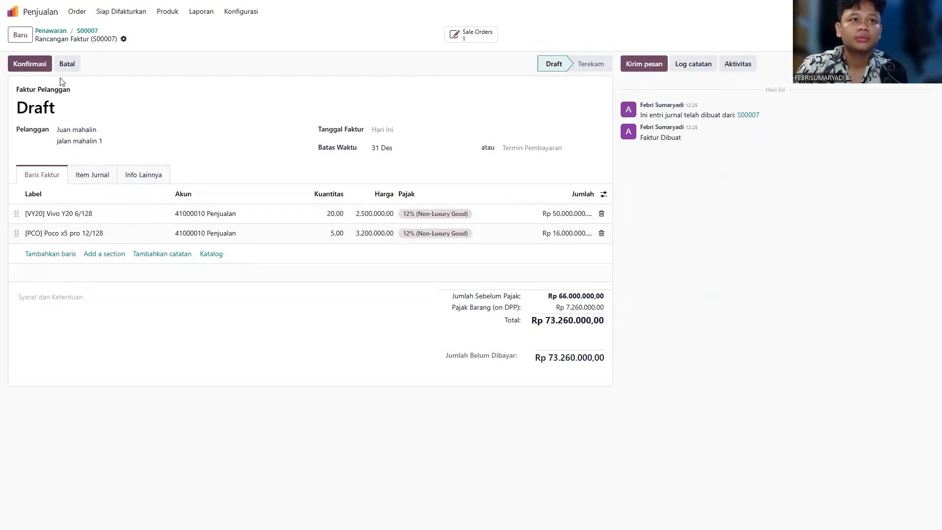
pyautogui.click(38, 65)
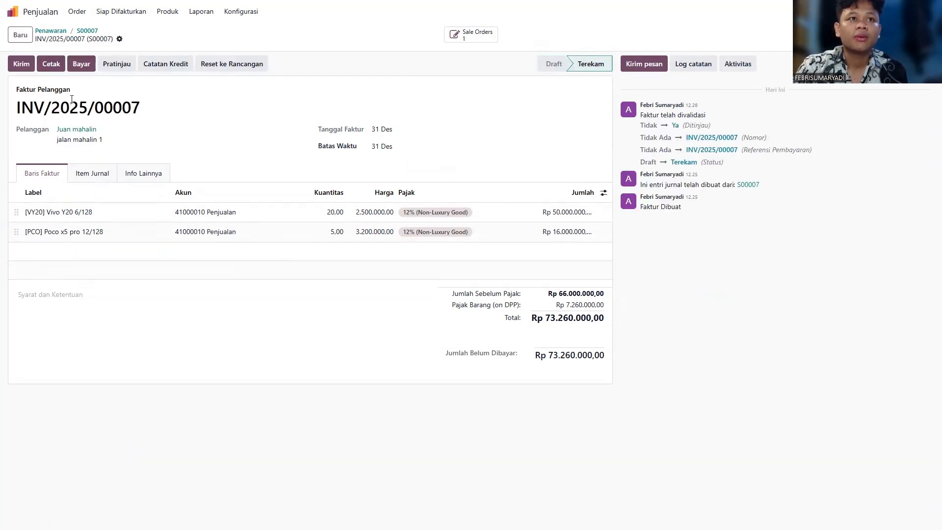
# Step: Register a full-amount bank payment for invoice INV/2025/00007
pyautogui.click(80, 67)
pyautogui.click(367, 236)
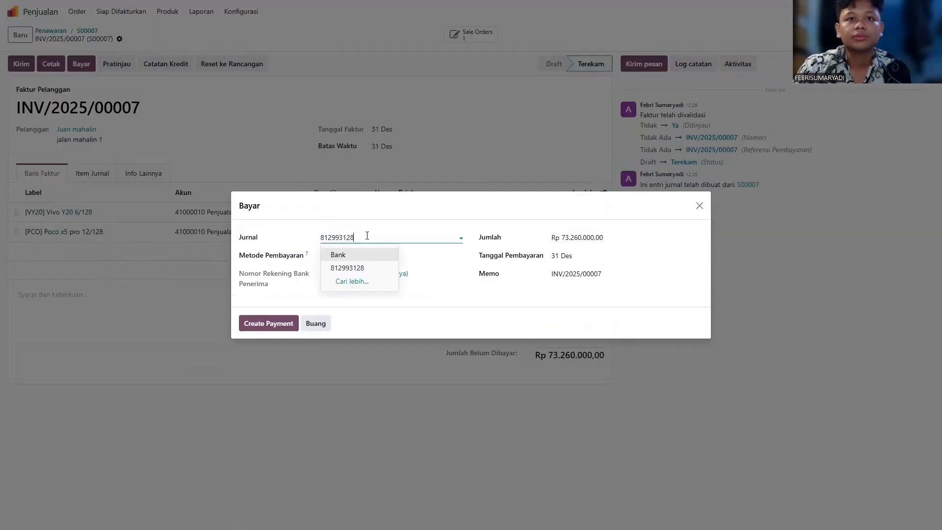
pyautogui.click(383, 234)
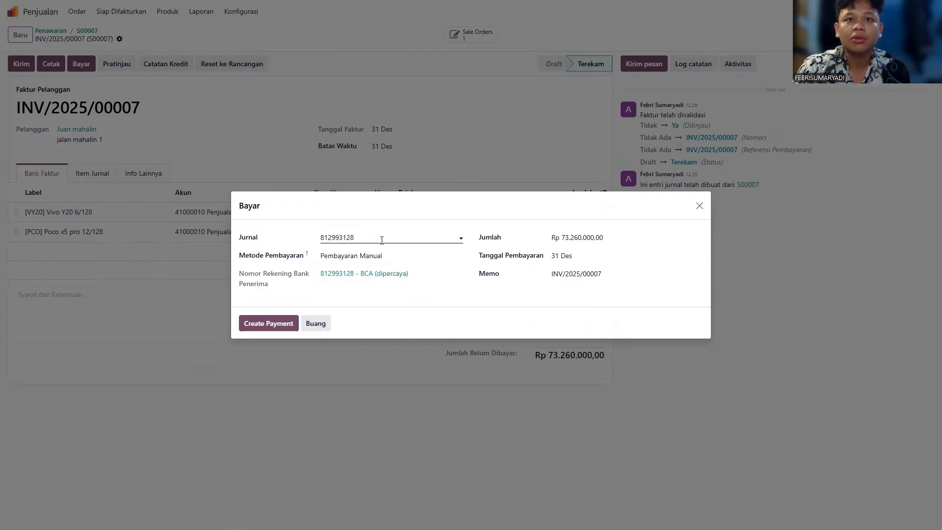
pyautogui.click(397, 234)
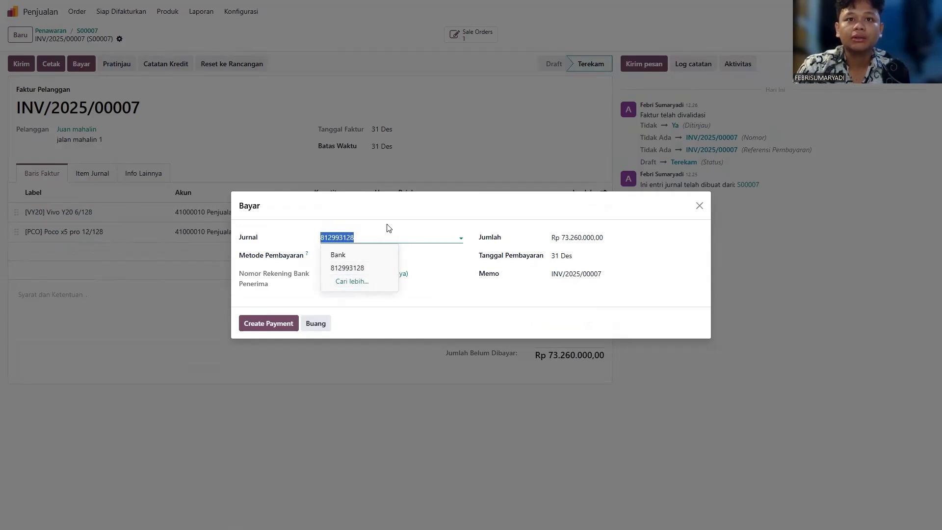
pyautogui.click(396, 229)
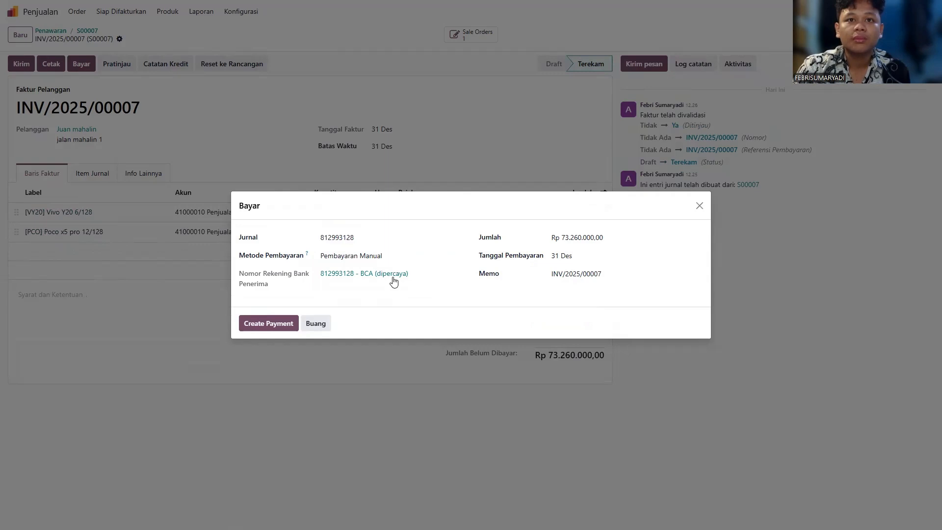
pyautogui.press('Escape')
pyautogui.click(81, 64)
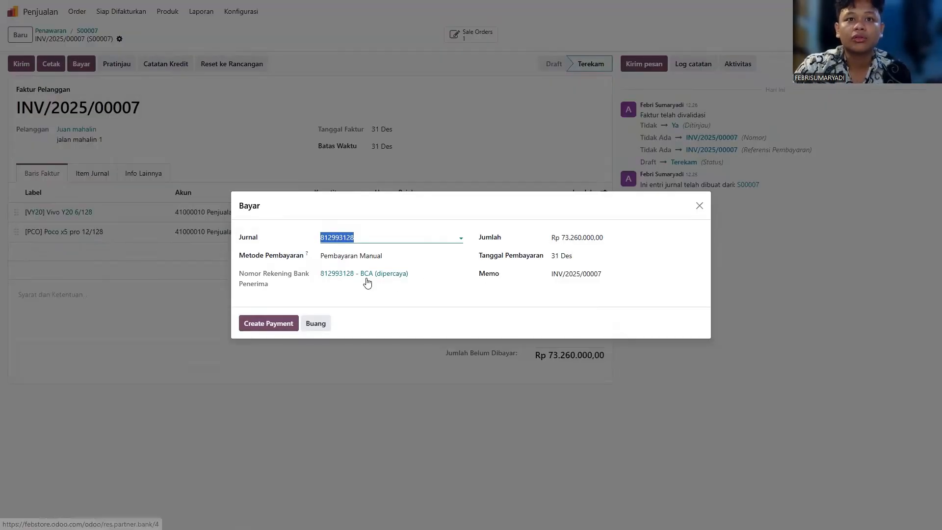
pyautogui.click(264, 324)
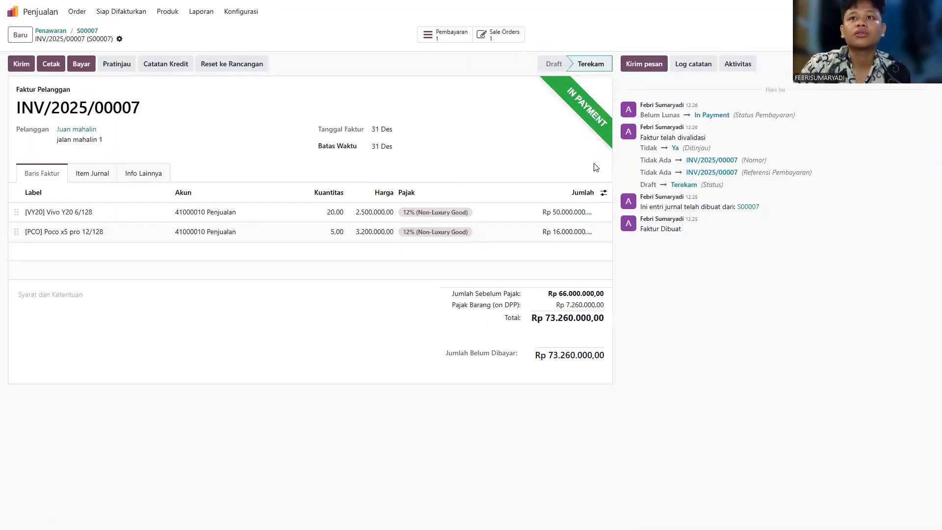
# Step: Validate payment PAY00012 of Rp 73.260.000,00, then return to sales order S00007
pyautogui.click(445, 35)
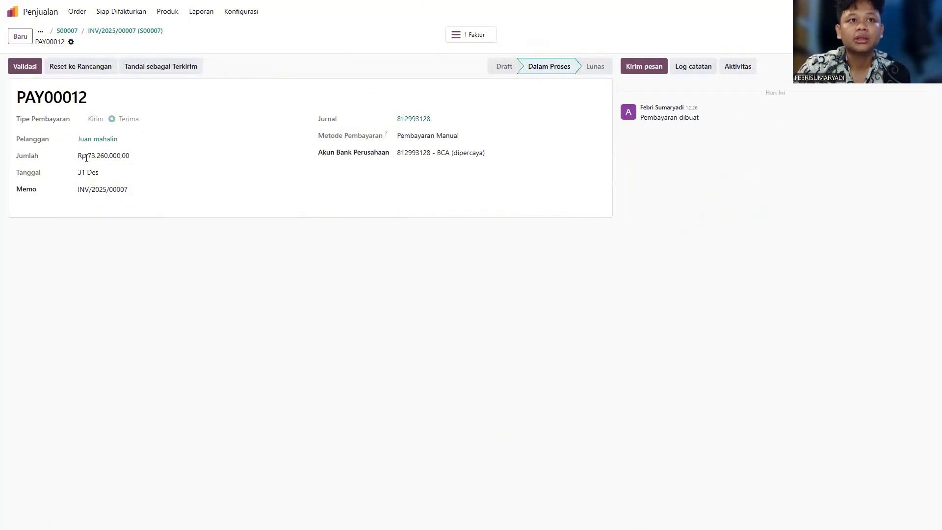
pyautogui.moveTo(76, 156); pyautogui.dragTo(142, 159)
pyautogui.click(157, 104)
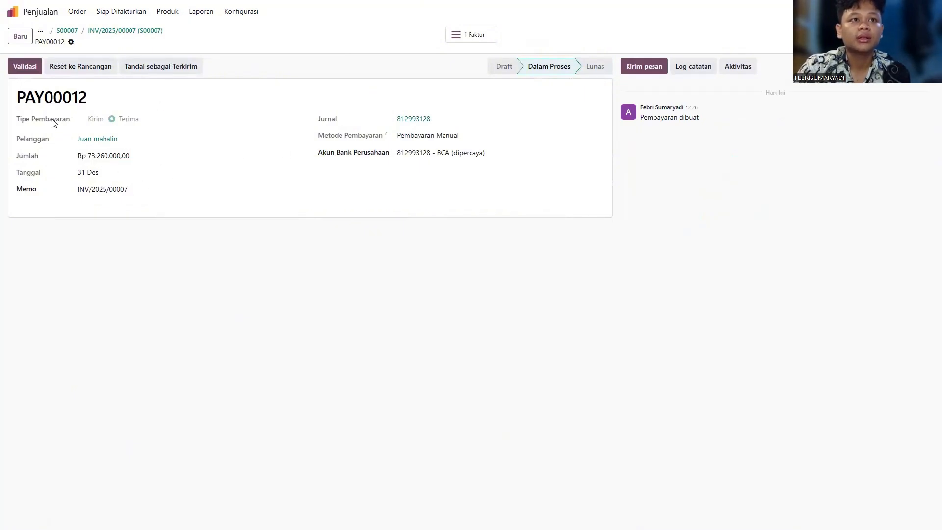
pyautogui.click(27, 67)
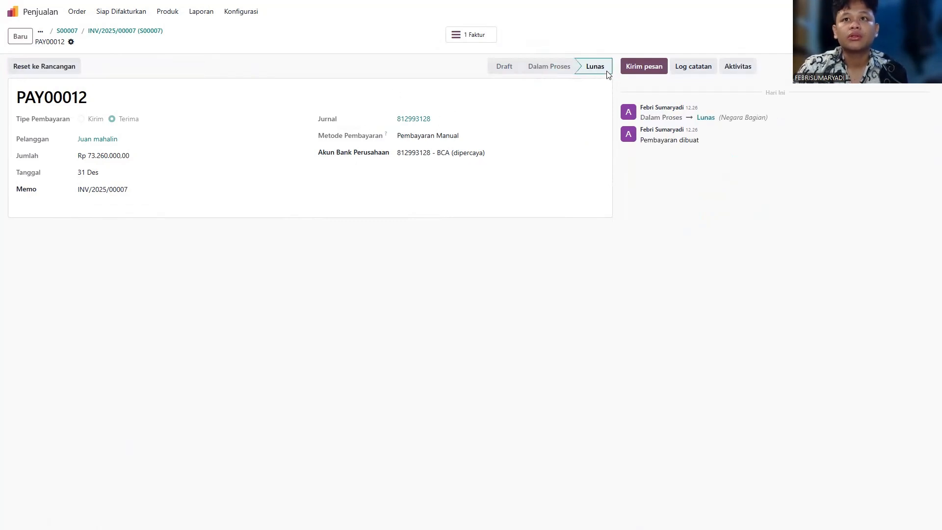
pyautogui.click(67, 31)
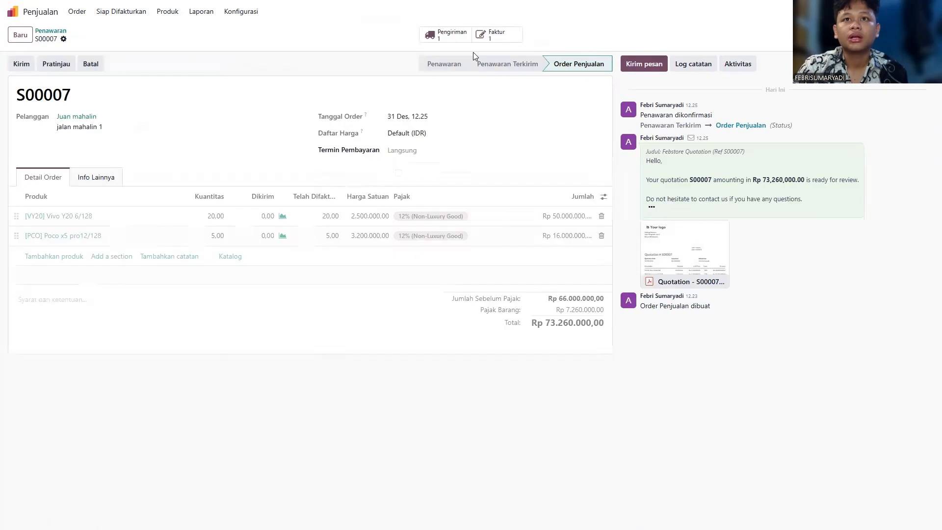
# Step: Validate delivery WH/OUT/00007, then view the sales product catalogue showing Vivo Y20 at 0.00
pyautogui.click(441, 42)
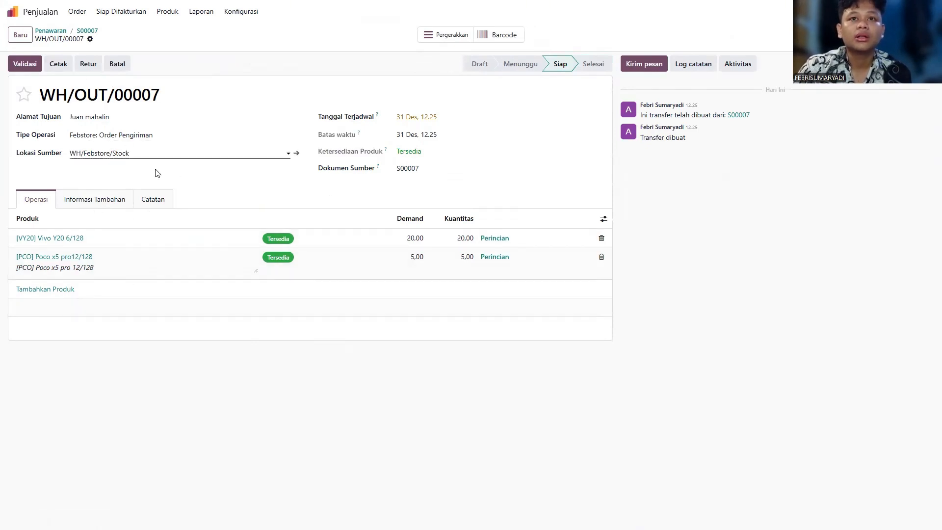
pyautogui.click(24, 63)
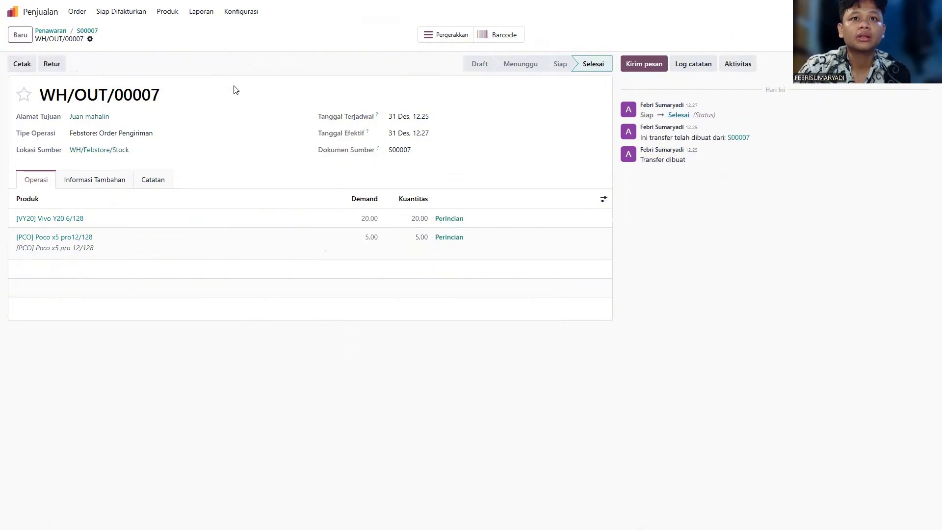
pyautogui.click(167, 12)
pyautogui.click(176, 30)
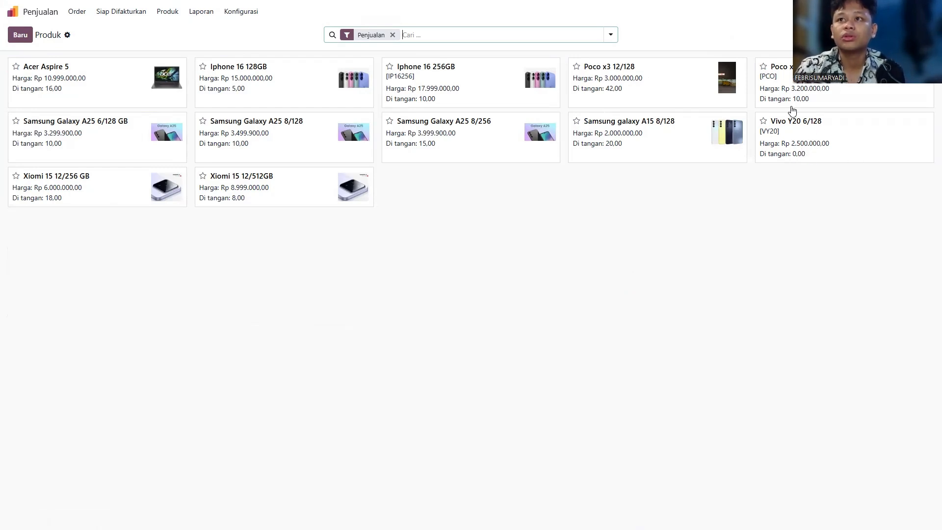
# Step: In Accounting, open the Laba dan Rugi report and drill into the cost of revenue journal items
pyautogui.click(45, 12)
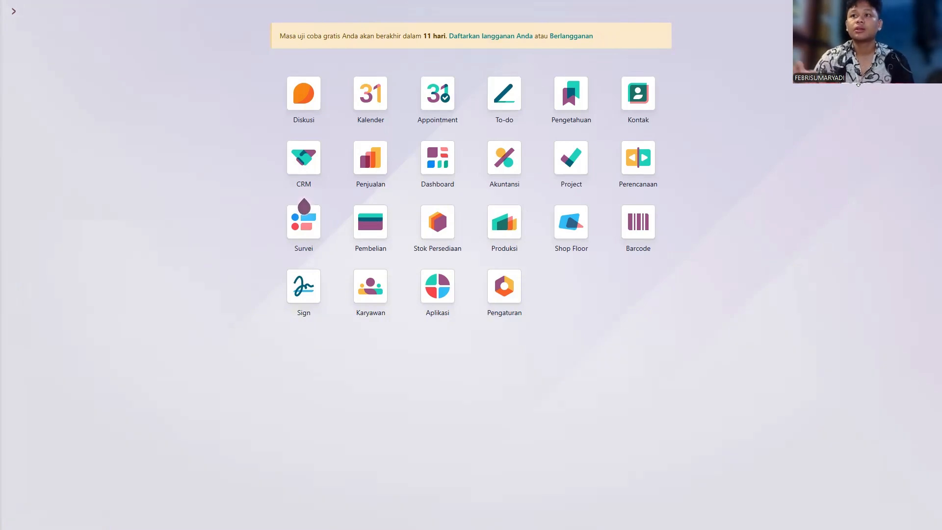
pyautogui.click(484, 191)
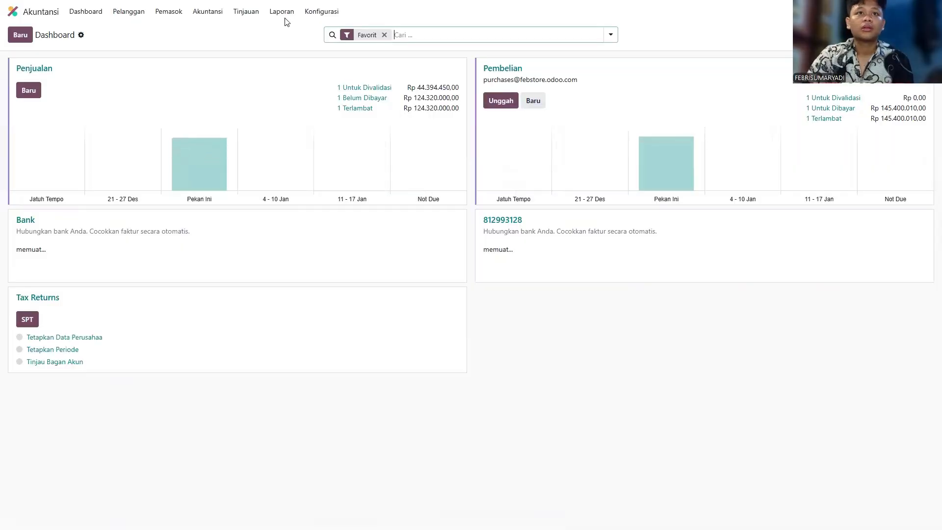
pyautogui.click(284, 12)
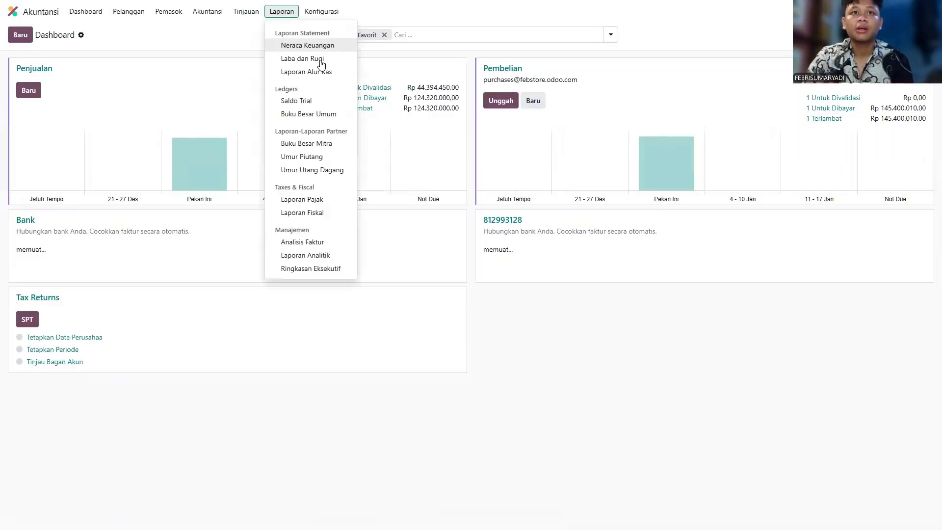
pyautogui.click(317, 59)
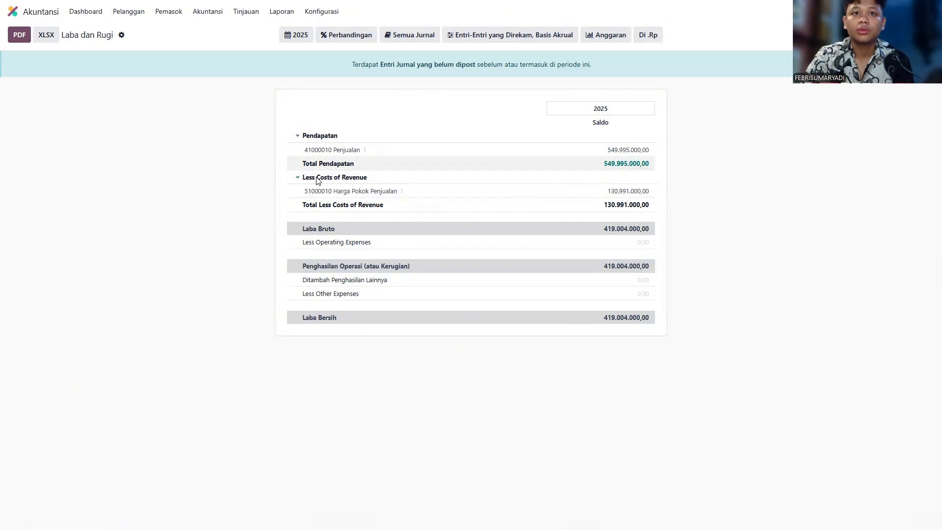
pyautogui.click(609, 205)
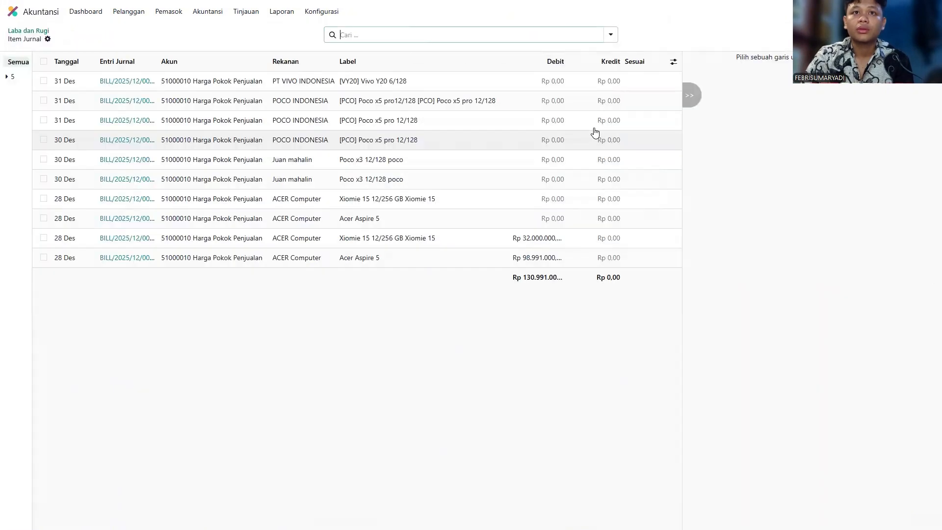